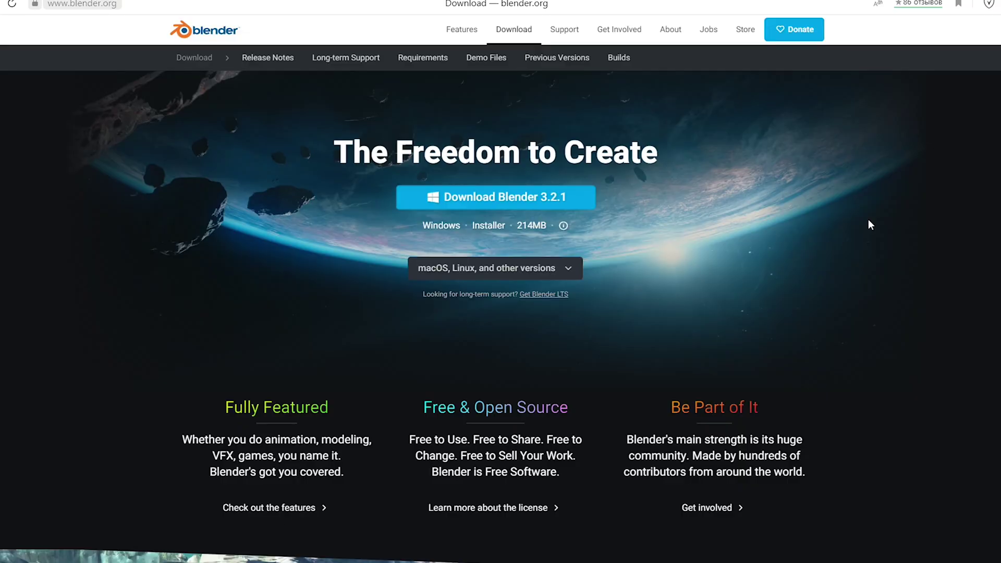
- Delete the default cube from the scene
scroll(869, 220, "down", 3)
scroll(868, 220, "down", 3)
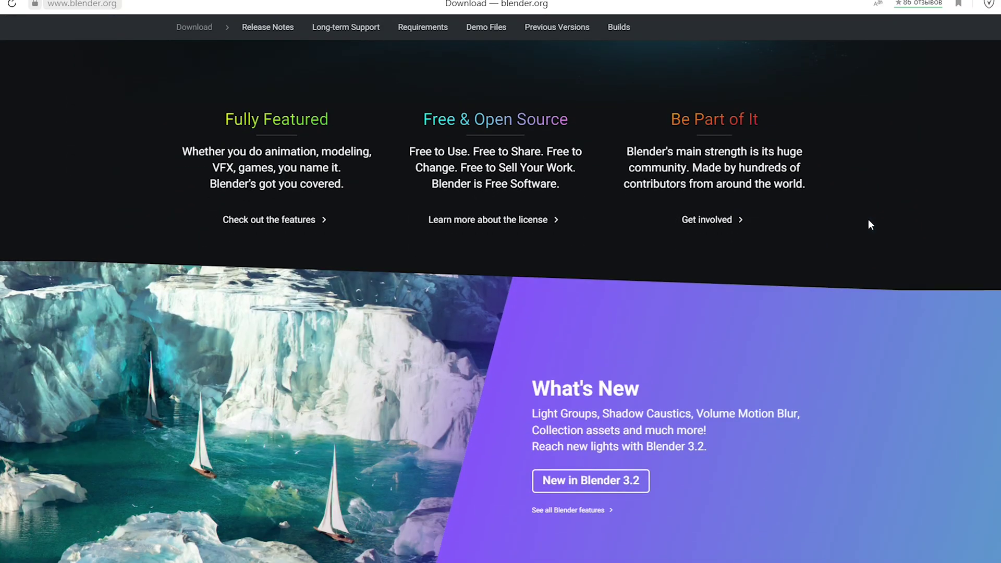
scroll(868, 220, "down", 3)
scroll(868, 220, "down", 5)
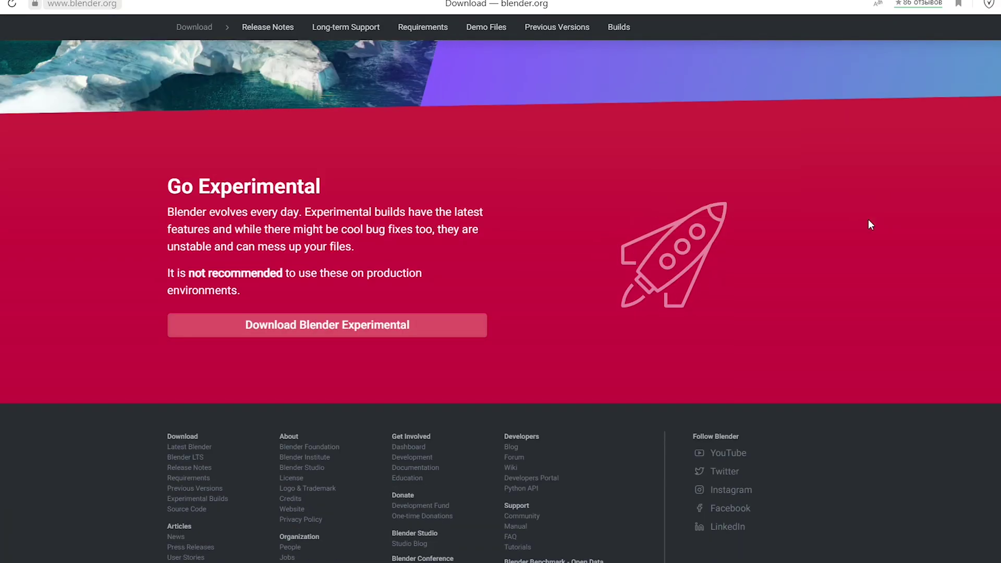
scroll(868, 220, "up", 10)
scroll(867, 219, "up", 5)
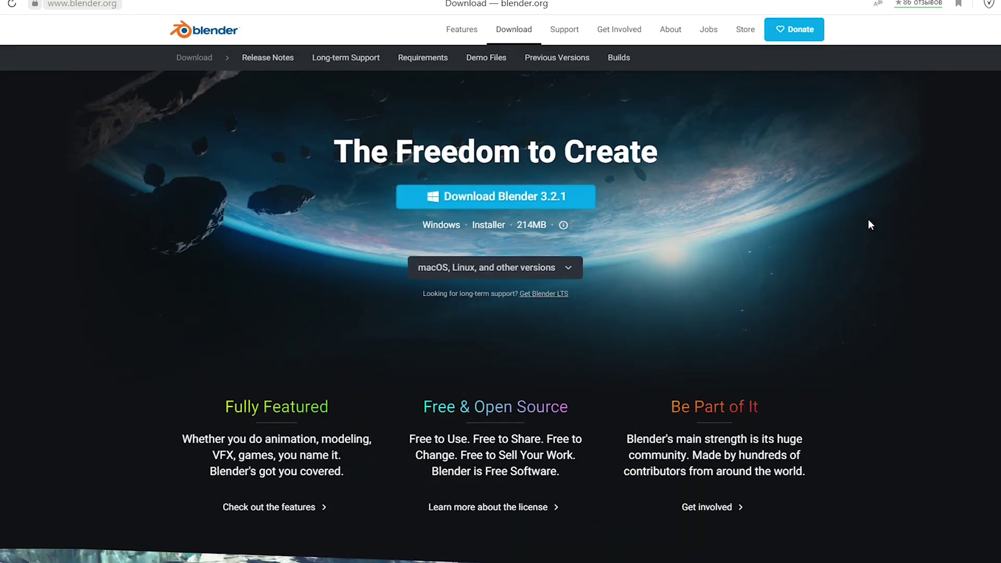
scroll(868, 219, "down", 3)
scroll(869, 220, "down", 1)
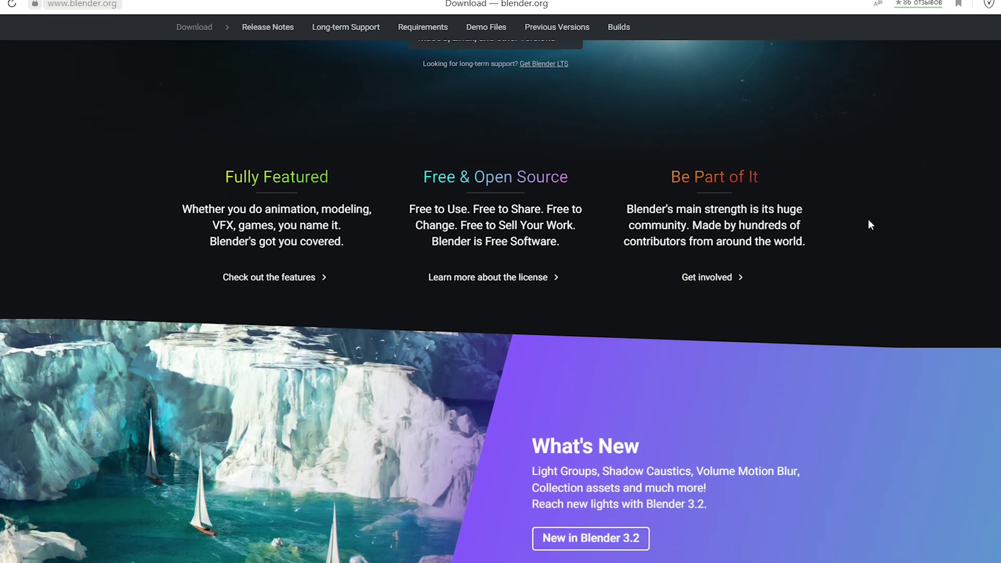
scroll(867, 219, "down", 2)
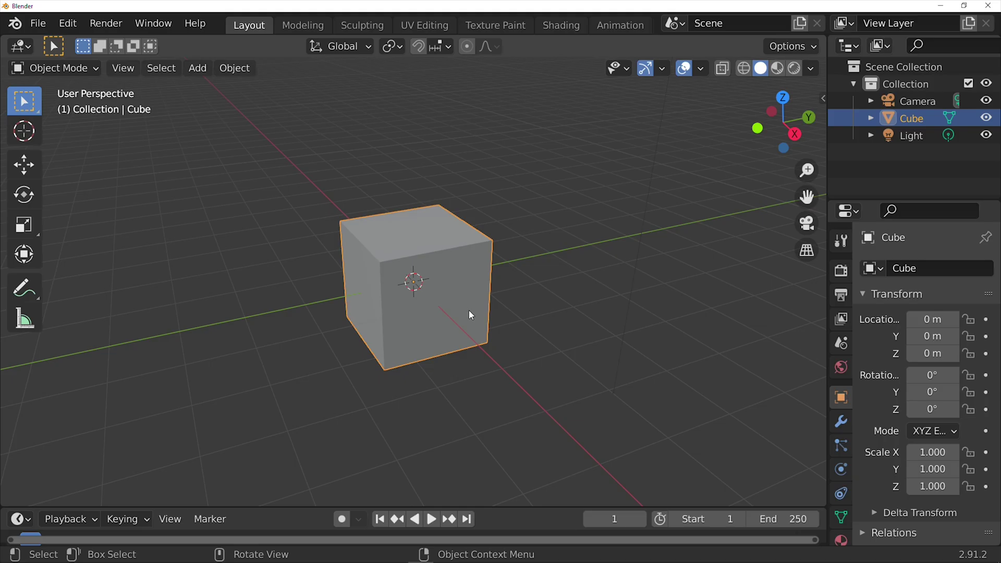
right_click(468, 310)
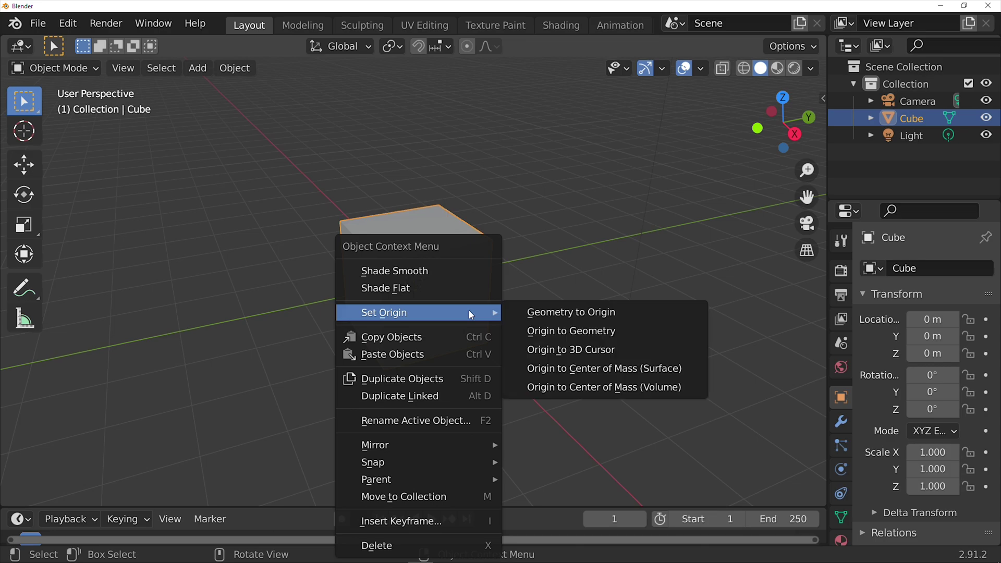
left_click(375, 545)
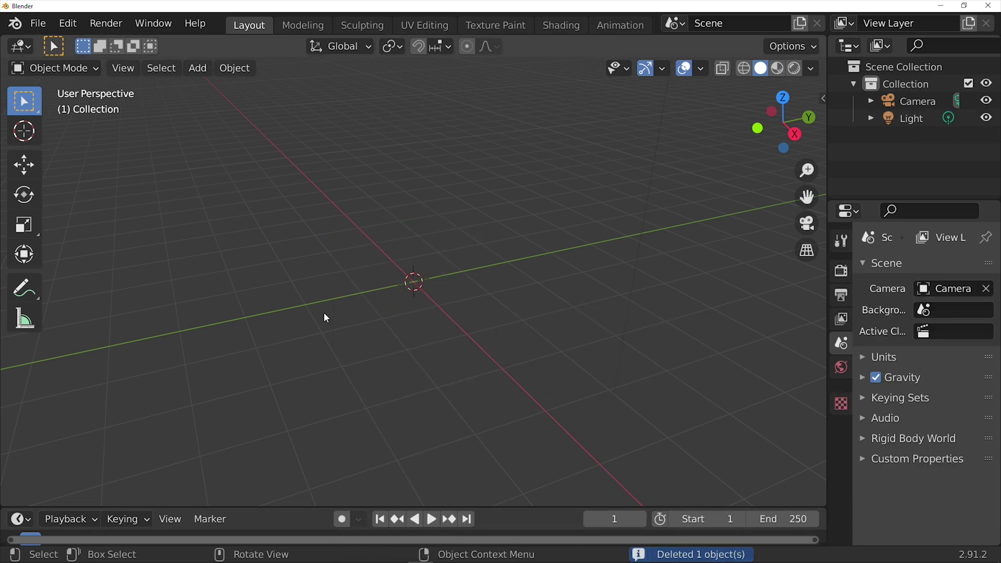
- Add an icosphere at the origin with 4 subdivisions and shade it smooth
left_click(197, 68)
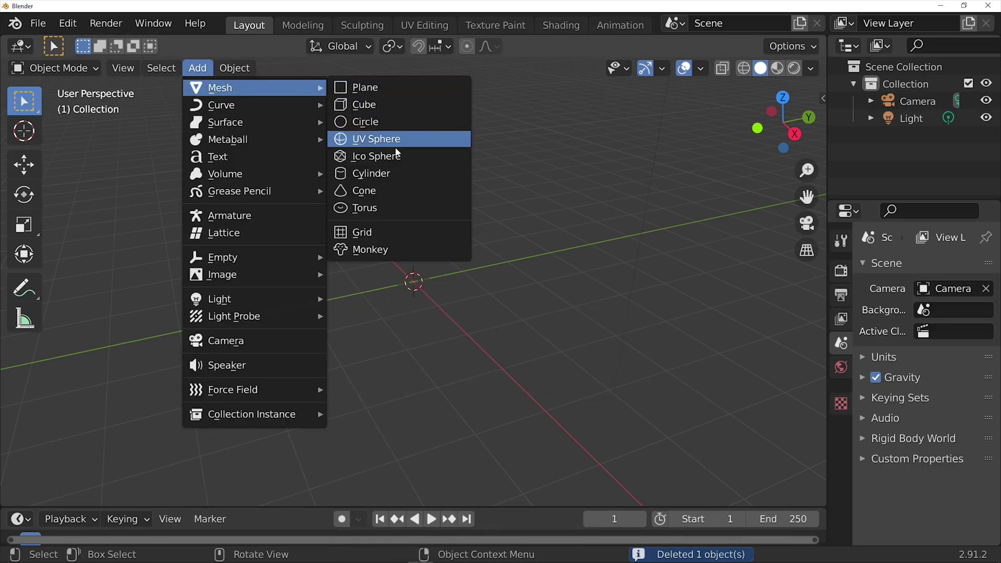
left_click(395, 155)
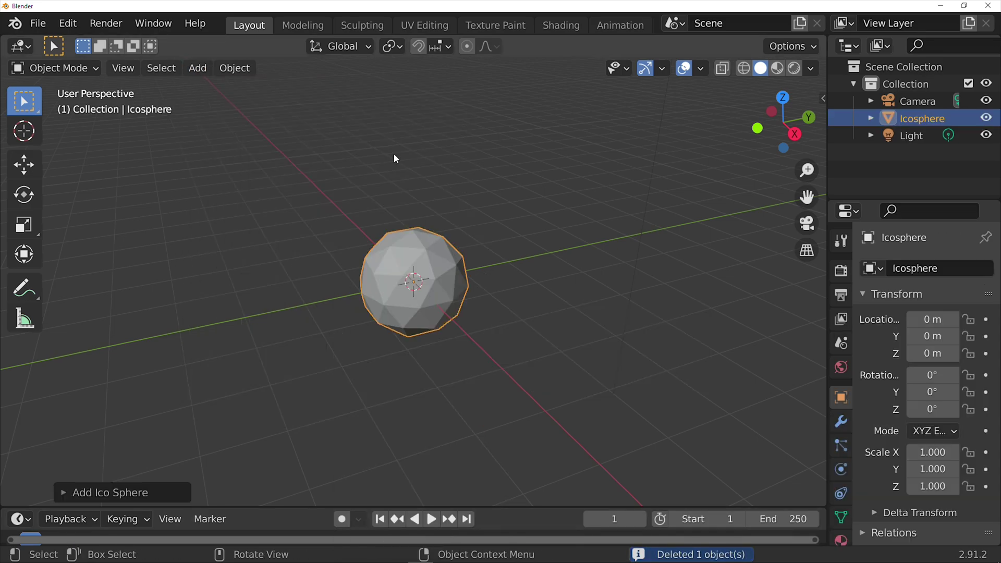
left_click(81, 486)
left_click(282, 324)
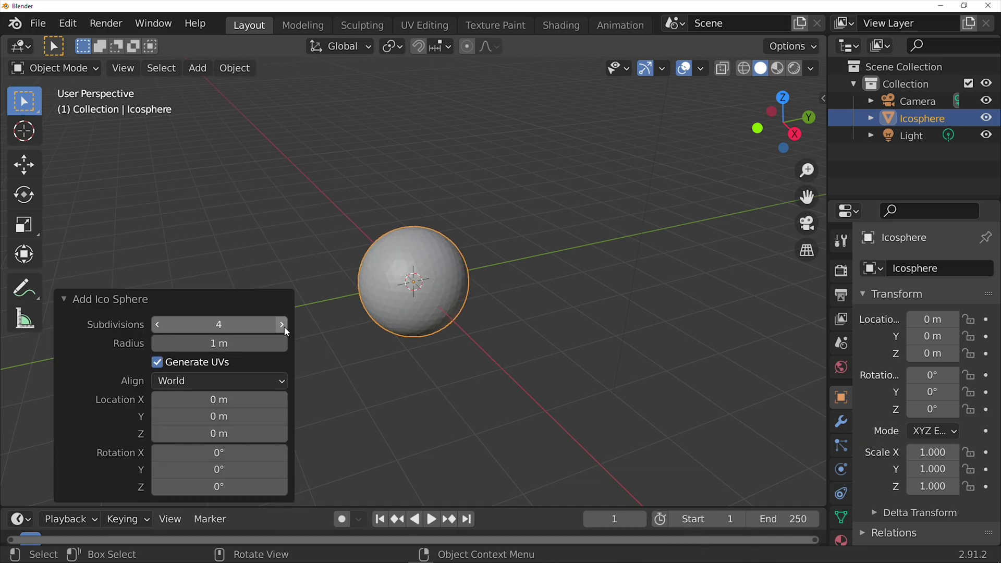
right_click(471, 274)
left_click(439, 54)
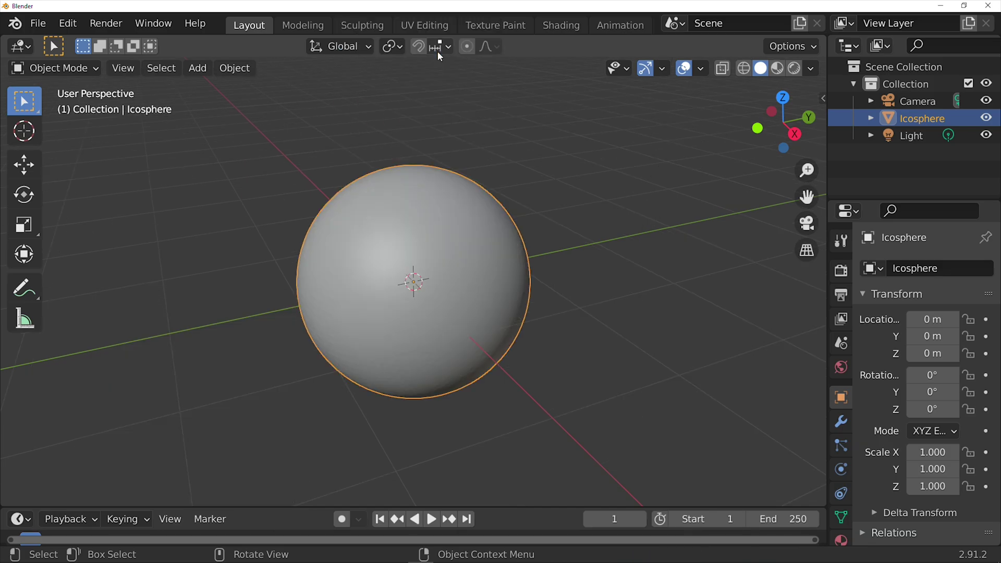
- In the Modeling workspace, select only the sphere's bottom pole vertex from bottom view
left_click(302, 24)
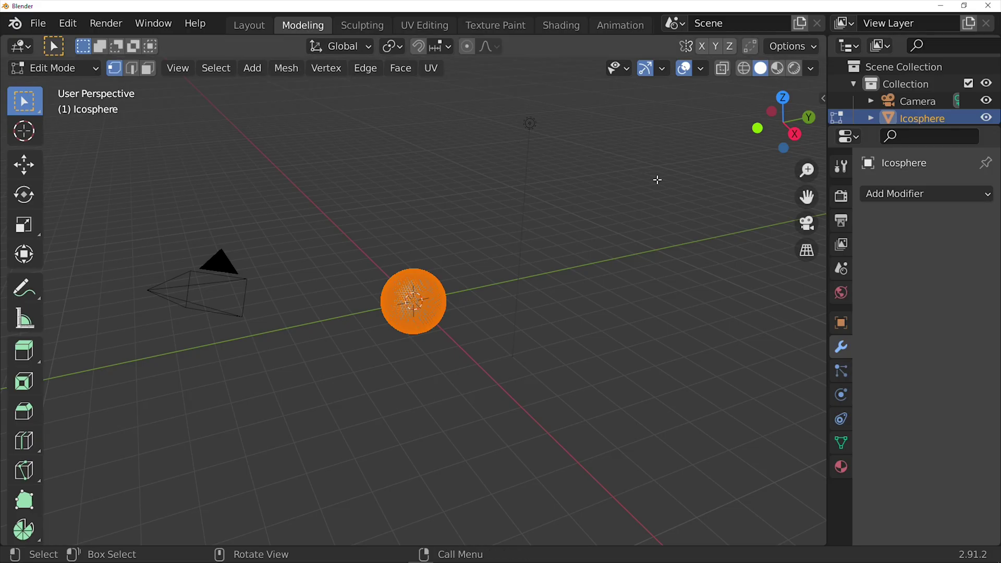
scroll(654, 179, "up", 3)
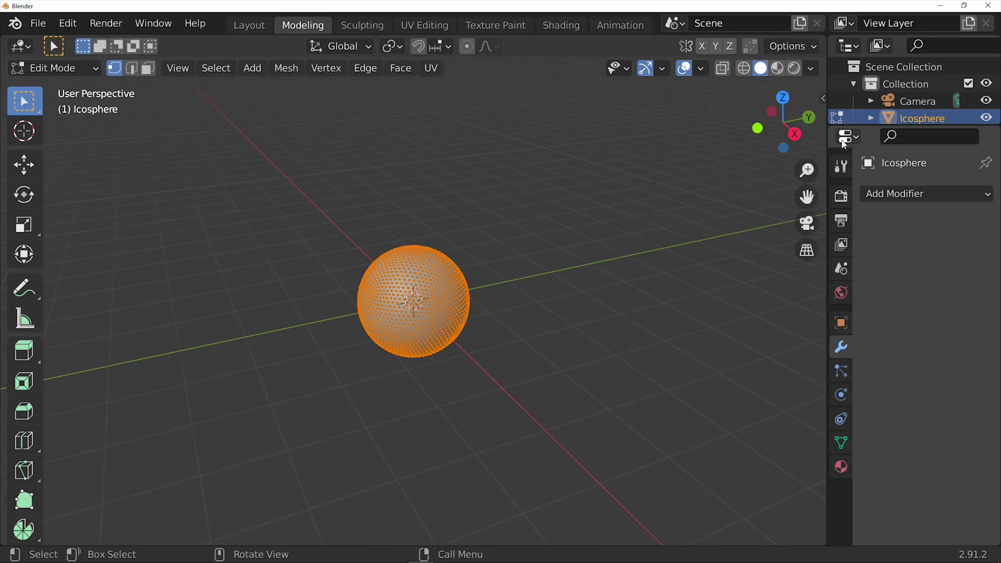
left_click(782, 148)
scroll(699, 176, "up", 4)
left_click(699, 176)
scroll(614, 198, "up", 3)
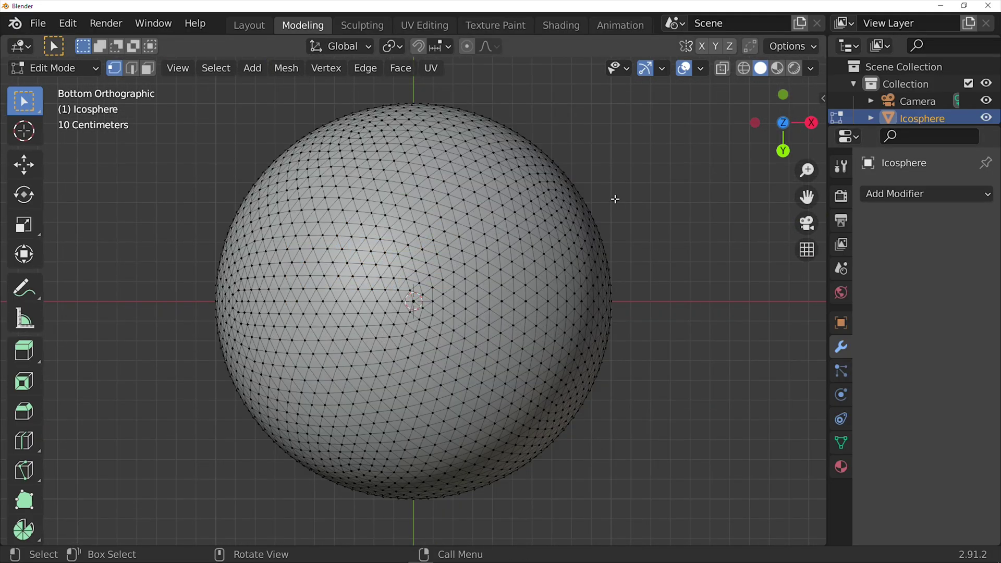
scroll(424, 298, "up", 1)
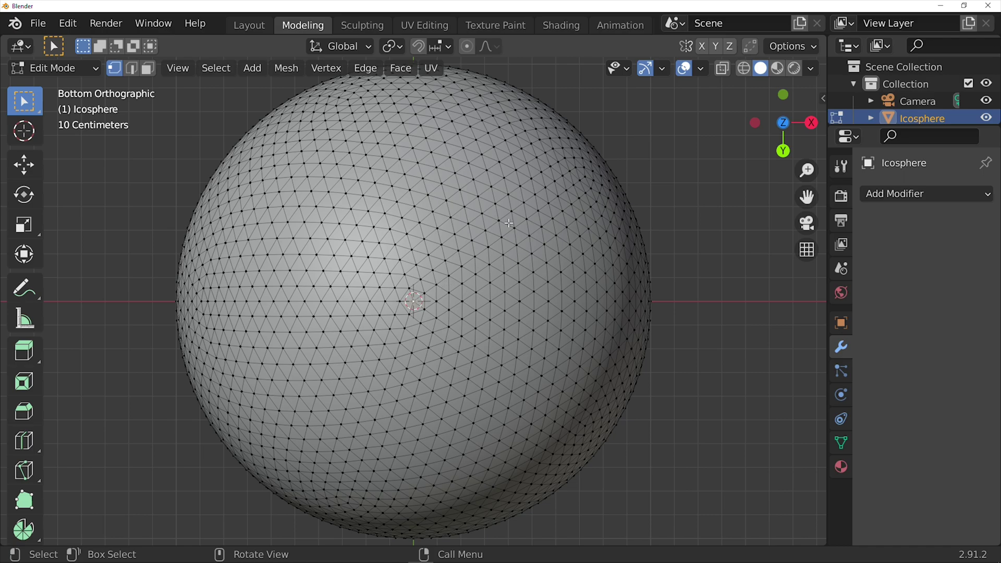
scroll(509, 223, "down", 3)
middle_click_drag(541, 203, 491, 348)
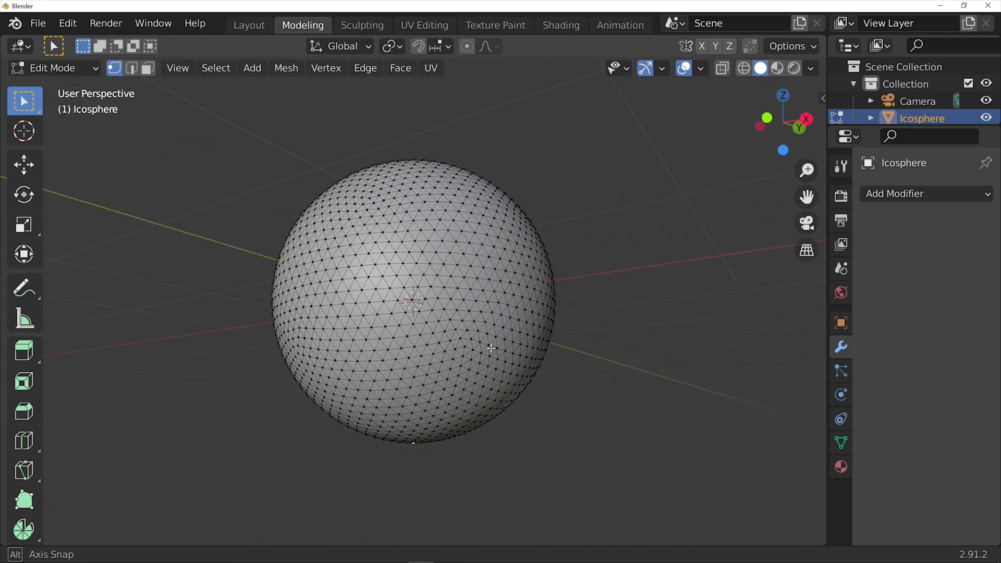
scroll(118, 272, "down", 2)
- Pull the bottom vertex down with proportional falloff into a teardrop, then return to Layout
left_click(23, 165)
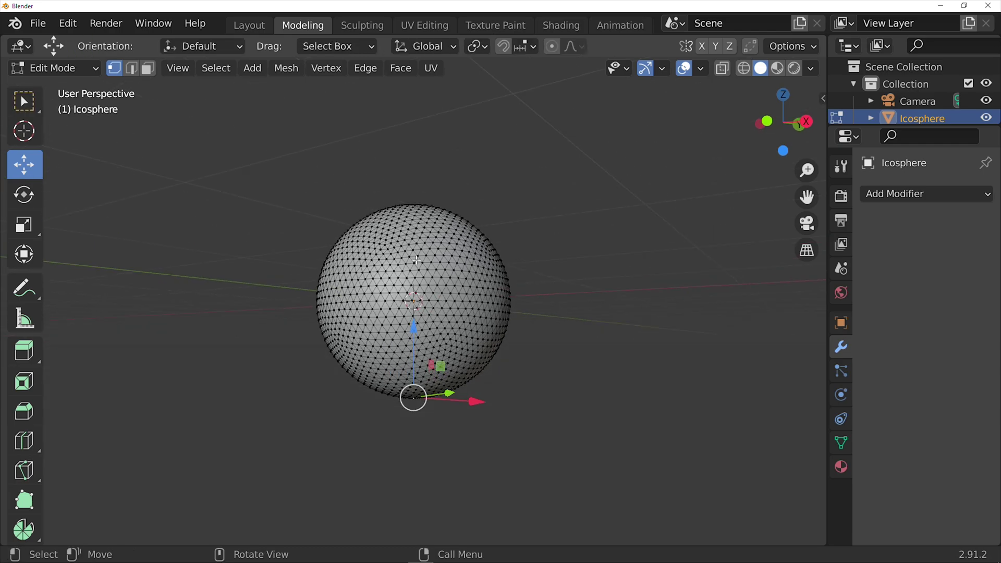
left_click_drag(413, 322, 410, 387)
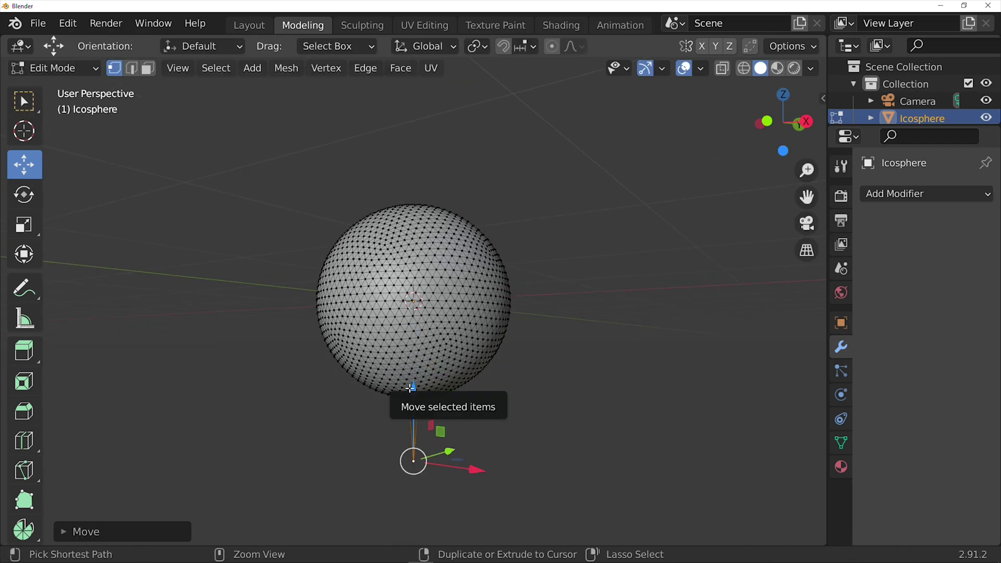
key("ctrl+z")
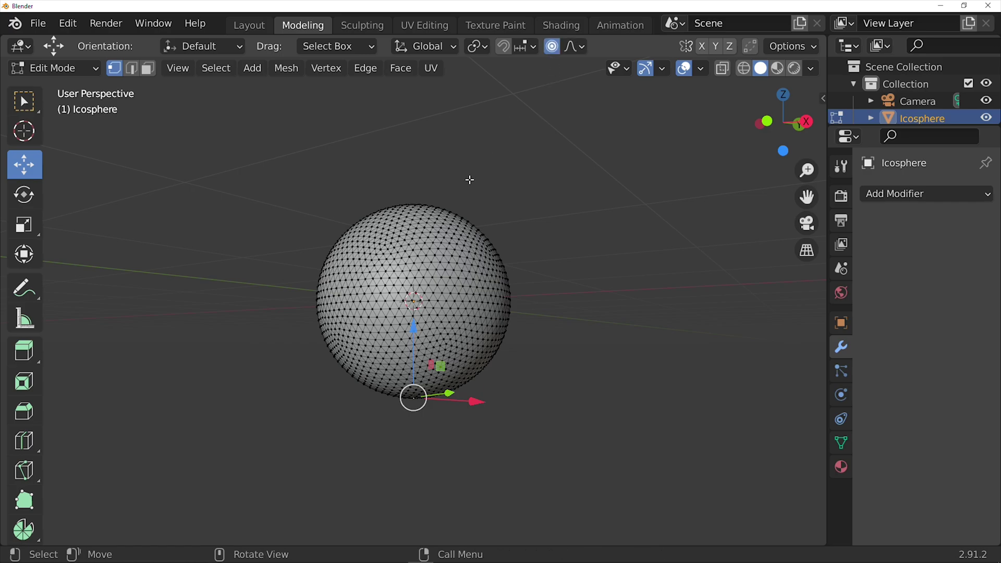
left_click_drag(419, 323, 414, 362)
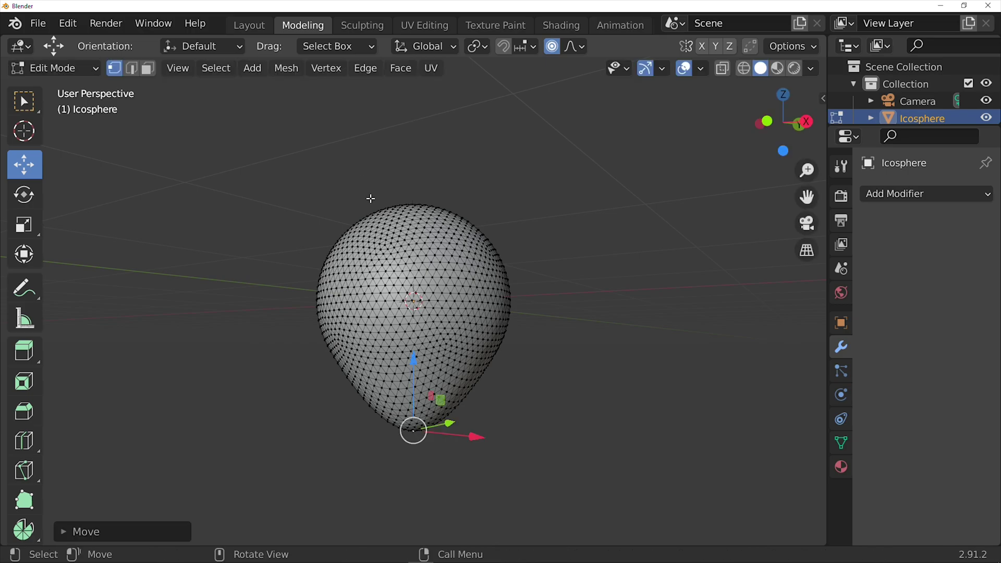
left_click(261, 24)
mouse_move(484, 150)
middle_mouse_down()
mouse_move(444, 452)
mouse_move(348, 484)
mouse_move(364, 130)
mouse_move(471, 124)
mouse_move(501, 95)
middle_mouse_up()
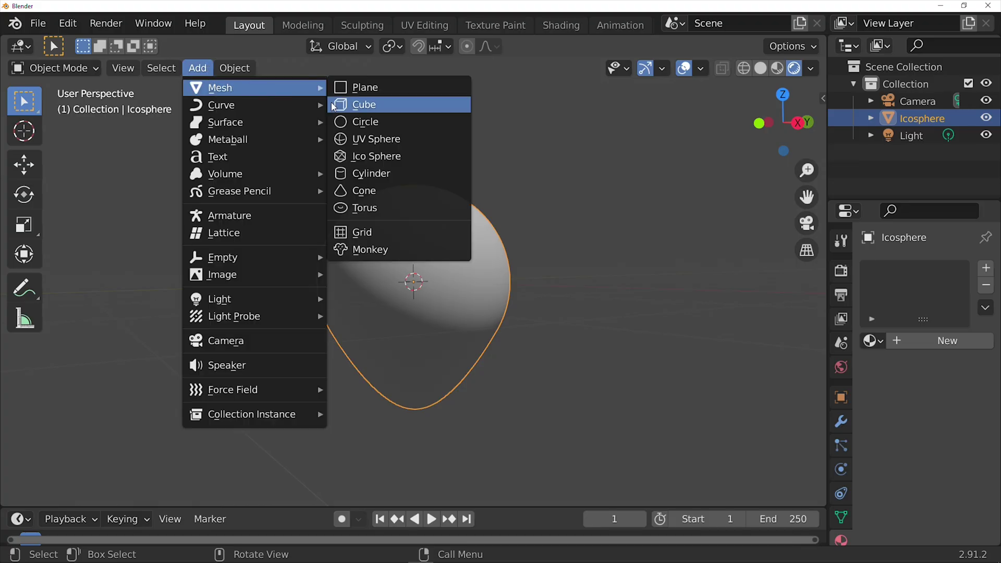
- Add a smooth-shaded cone, scale it to 0.184 and place it under the balloon's tip
left_click(362, 189)
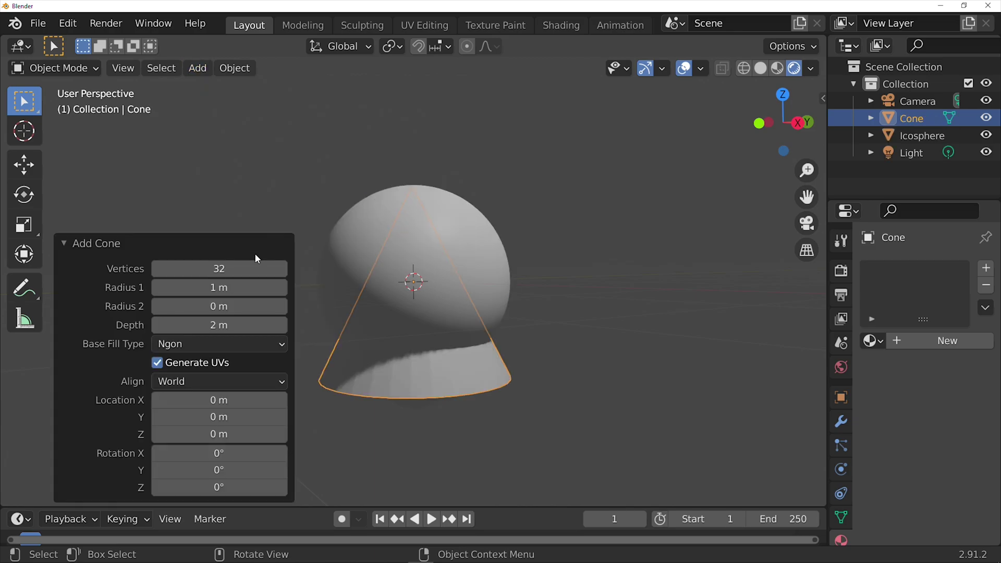
right_click(279, 272)
left_click(354, 272)
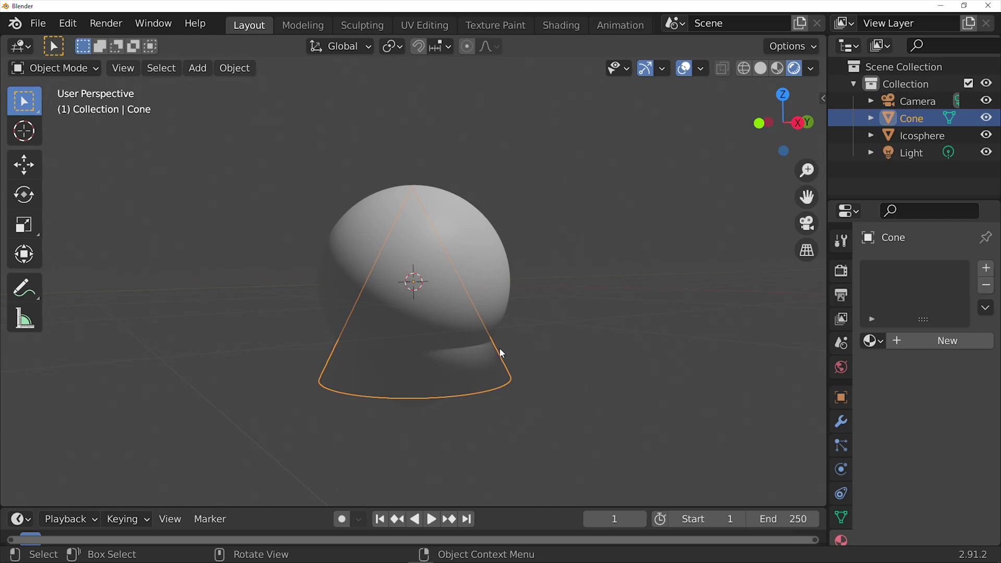
left_click_drag(413, 214, 432, 264)
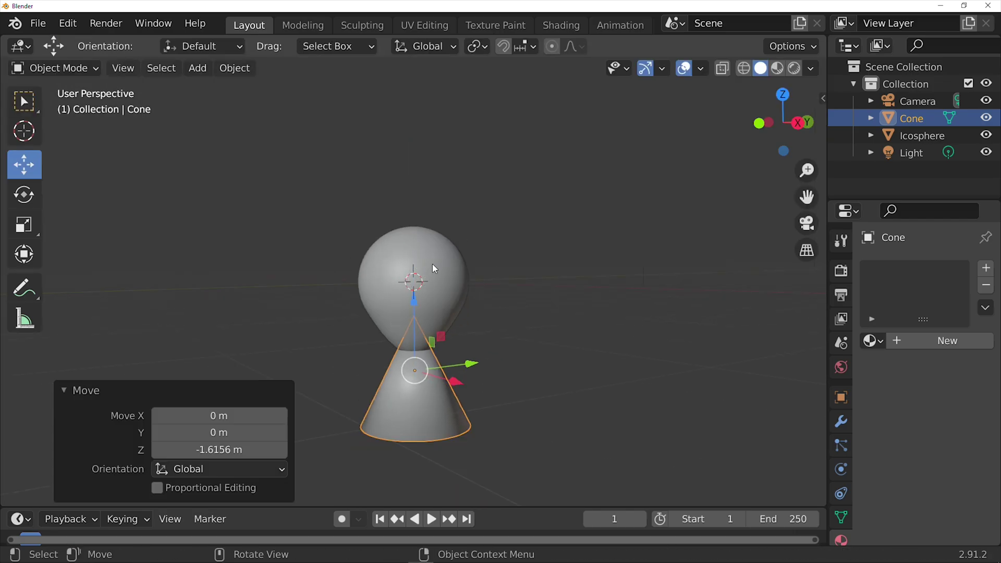
middle_click_drag(433, 265, 510, 226)
key("s")
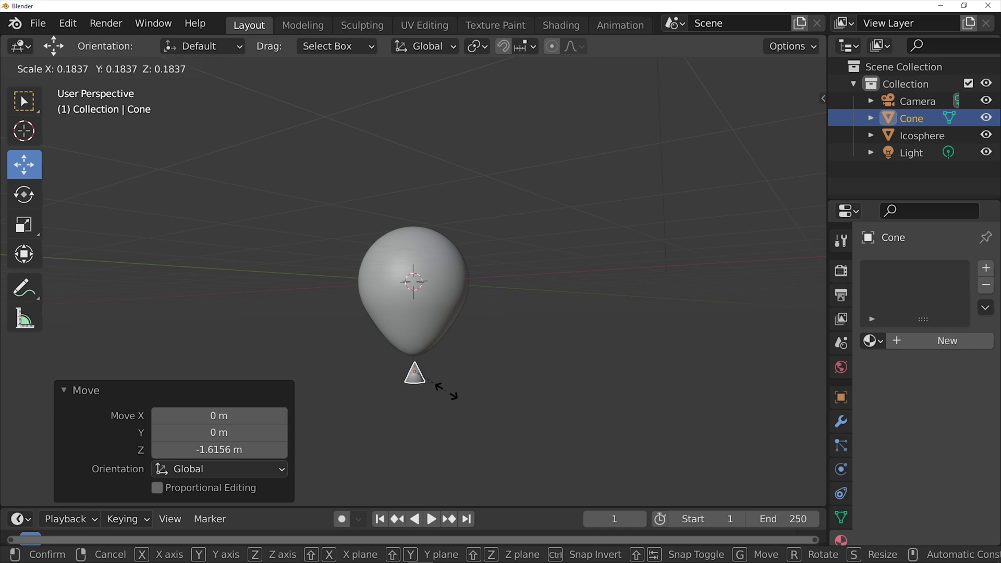
left_click(447, 392)
key("g")
key("z")
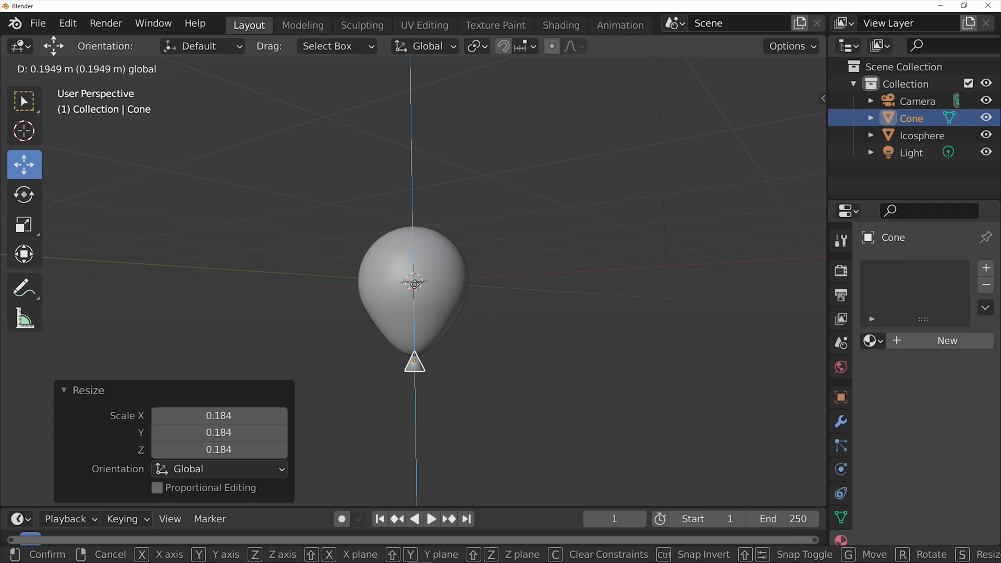
left_click(197, 67)
mouse_move(220, 87)
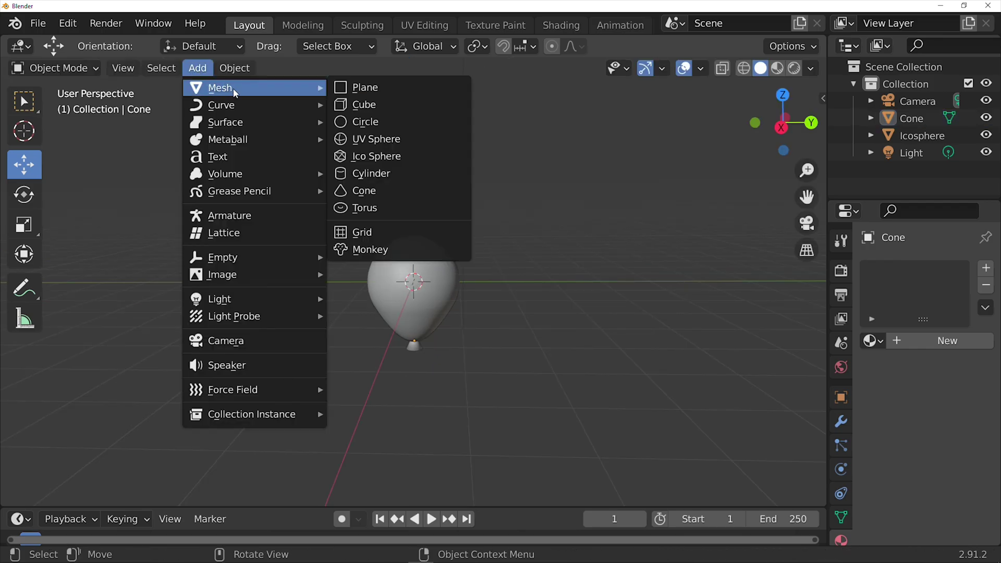
- Add a circle mesh and extrude it upward in two slightly rotated sections
left_click(365, 121)
left_click(302, 25)
key("e")
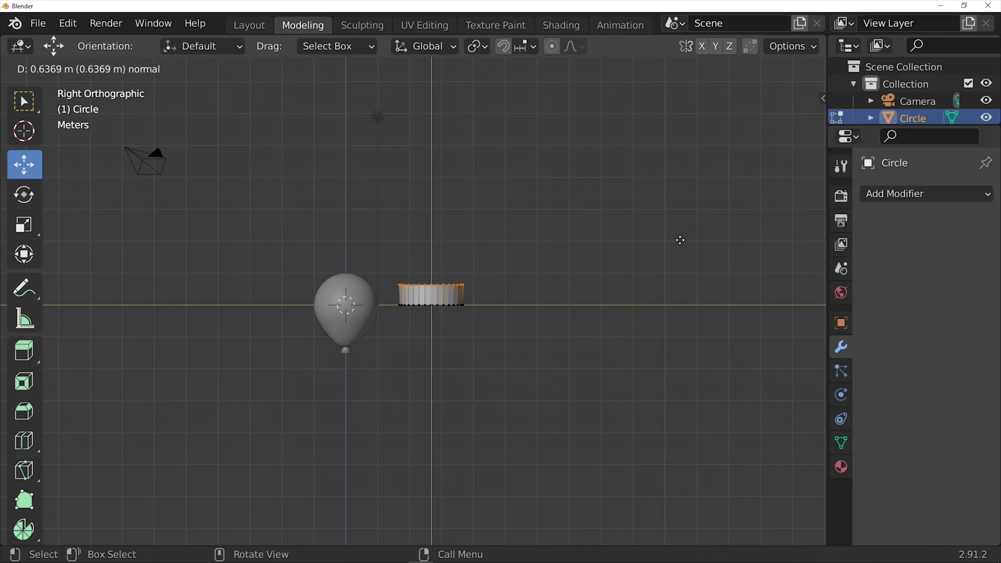
left_click(681, 151)
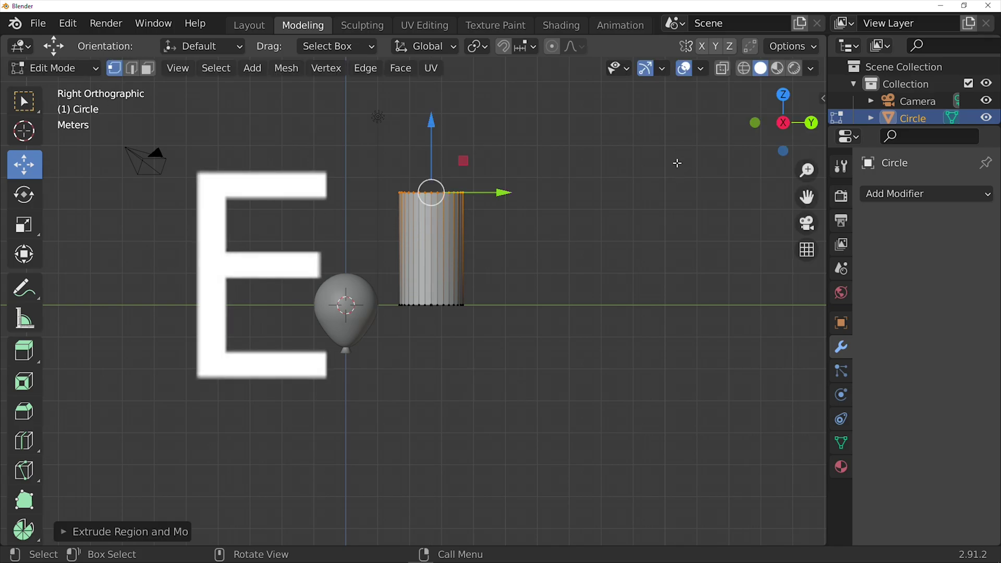
scroll(657, 265, "down", 3)
key("r")
left_click(658, 237)
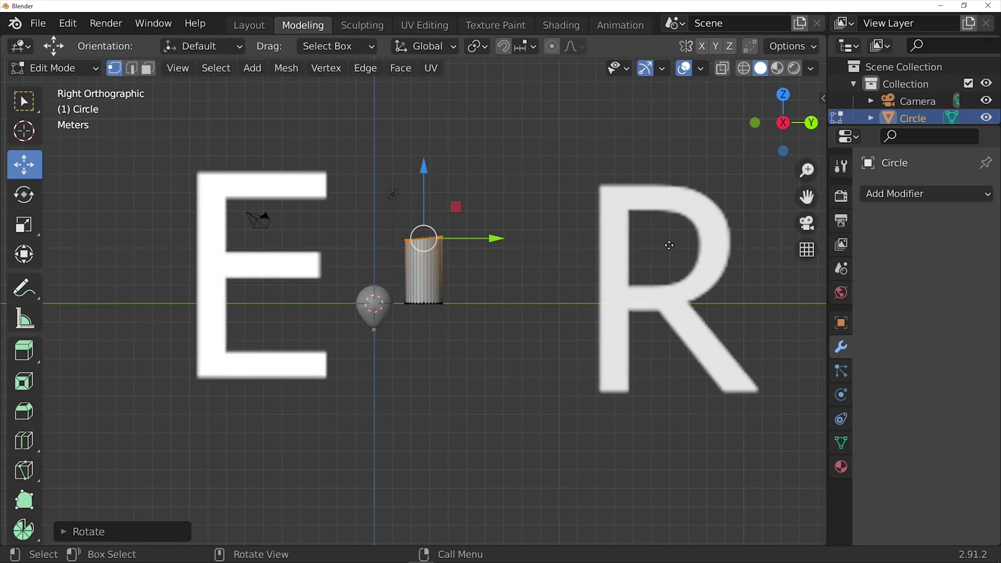
key("e")
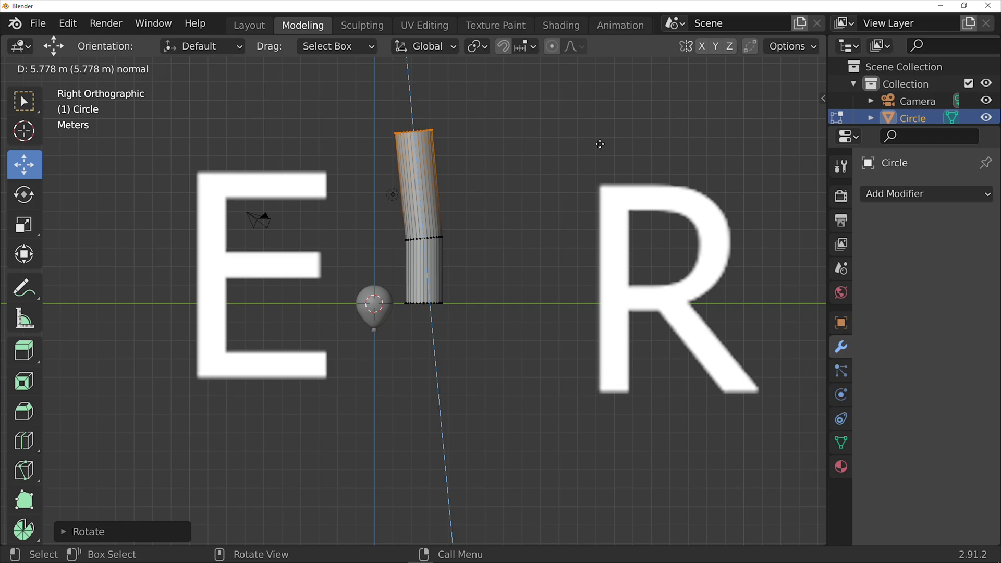
left_click(595, 156)
key("r")
left_click(565, 305)
- Keep extruding and rotating the top ring into a long wavy tube, then leave Edit Mode
key("e")
left_click(566, 324)
key("r")
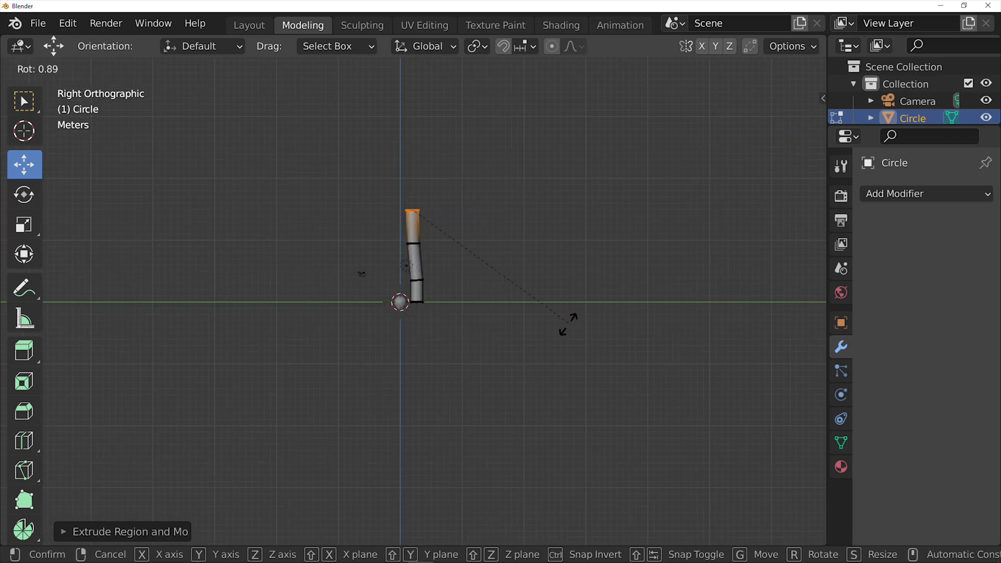
key("e")
left_click(571, 319)
scroll(571, 319, "down", 2)
left_click(591, 284)
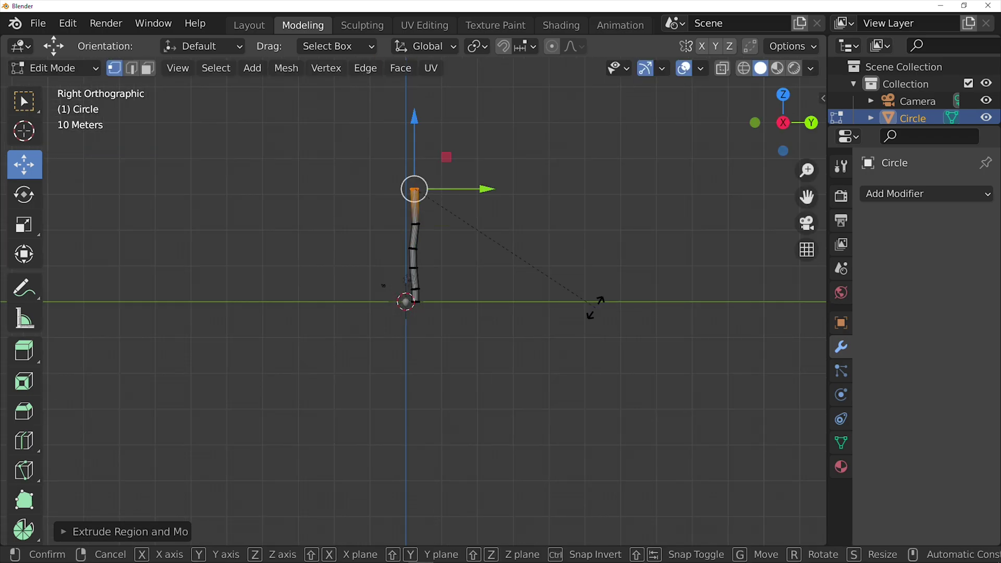
key("e")
left_click(600, 284)
key("e")
left_click(604, 344)
key("r")
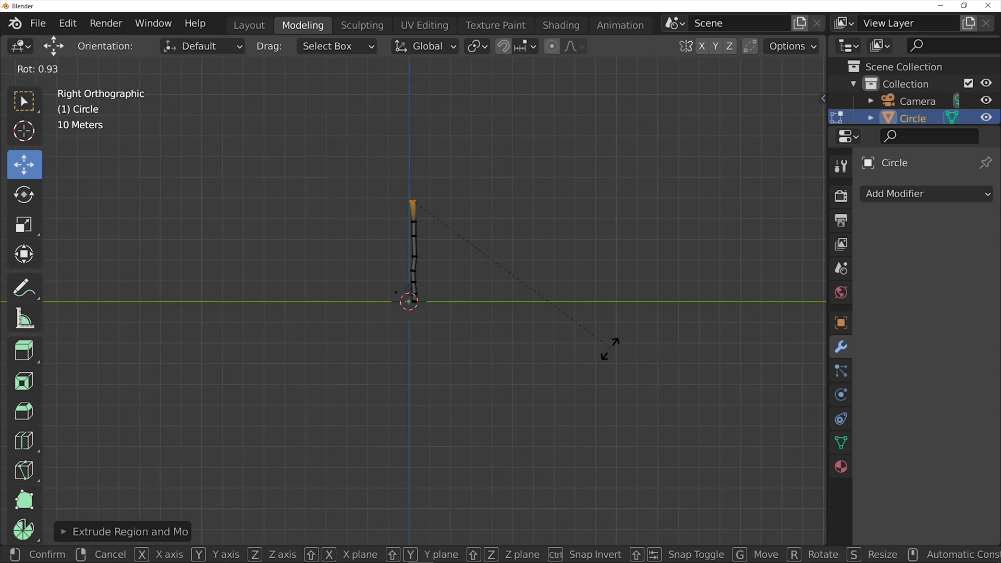
key("e")
left_click(607, 342)
key("r")
left_click(602, 338)
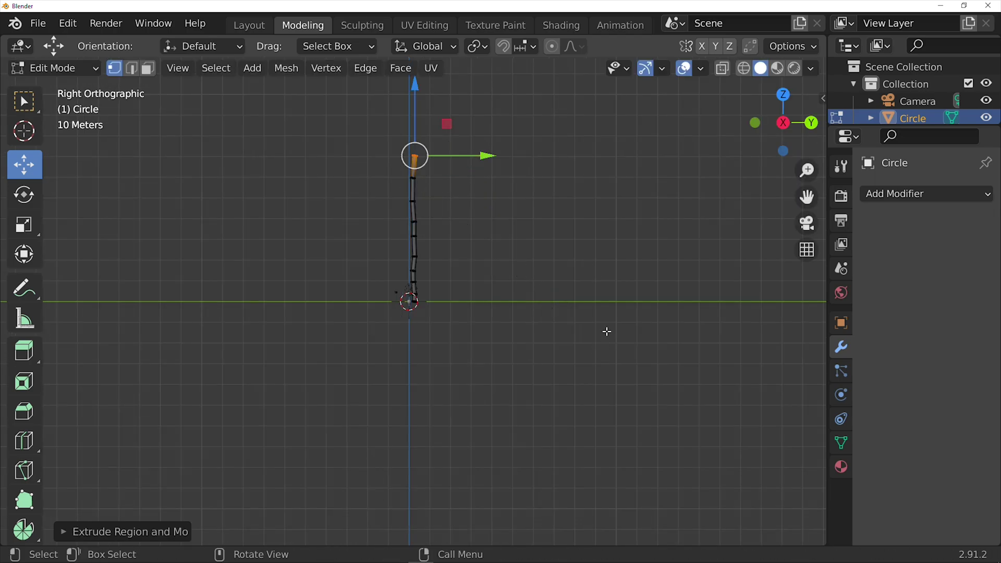
key("r")
left_click(619, 303)
key("e")
left_click(604, 284)
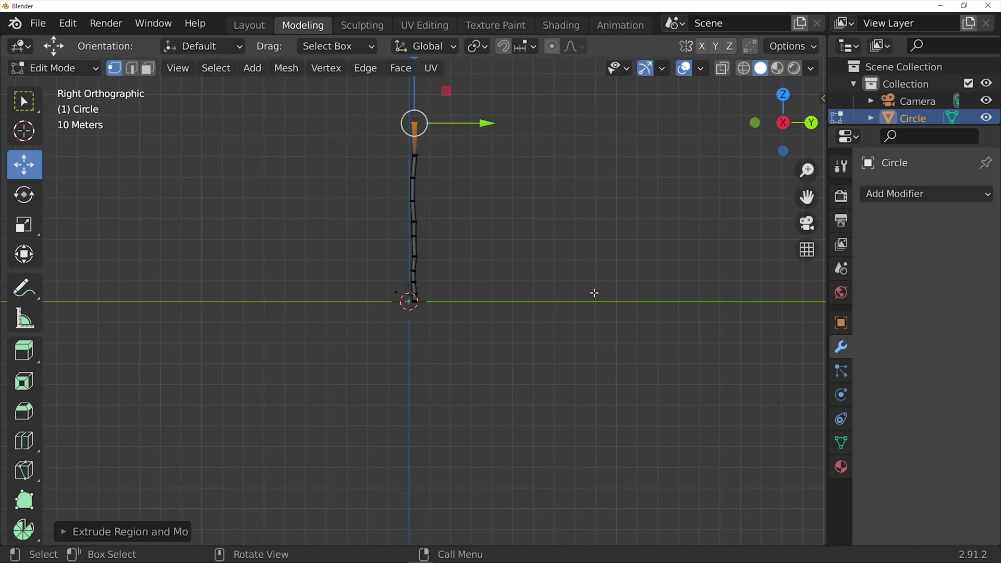
key("ctrl+Page_Up")
mouse_move(359, 283)
middle_mouse_down()
mouse_move(564, 251)
mouse_move(525, 278)
mouse_move(453, 261)
mouse_move(549, 276)
mouse_move(822, 363)
middle_mouse_up()
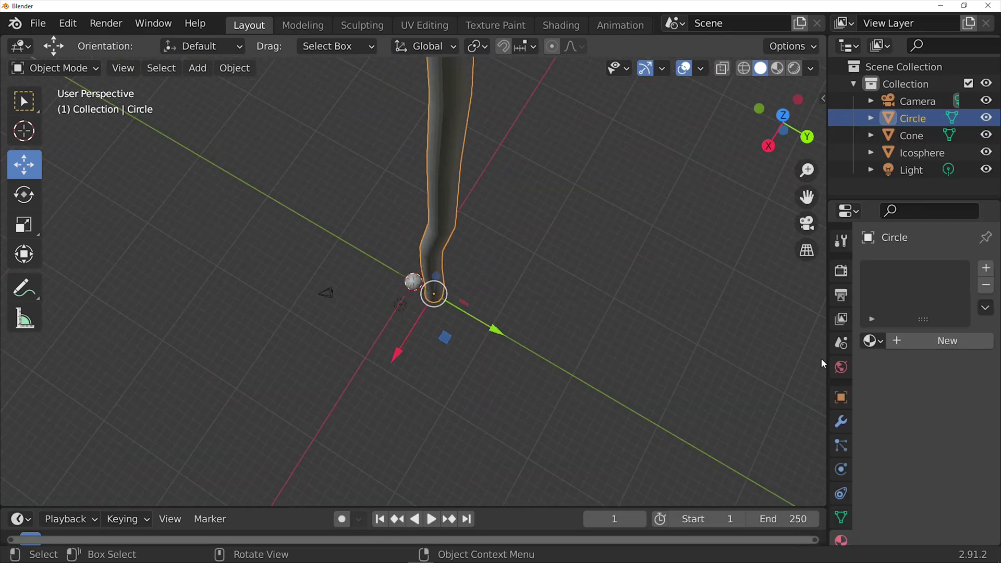
- Add a Subdivision Surface modifier to the string tube with viewport level 5
left_click(841, 421)
left_click(898, 269)
scroll(696, 390, "down", 4)
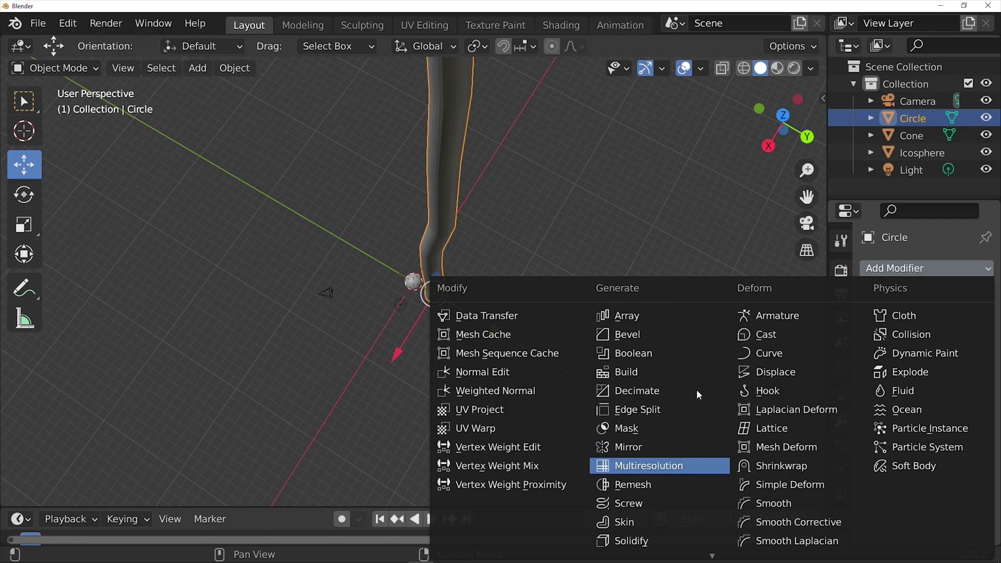
scroll(696, 391, "down", 4)
scroll(696, 401, "down", 2)
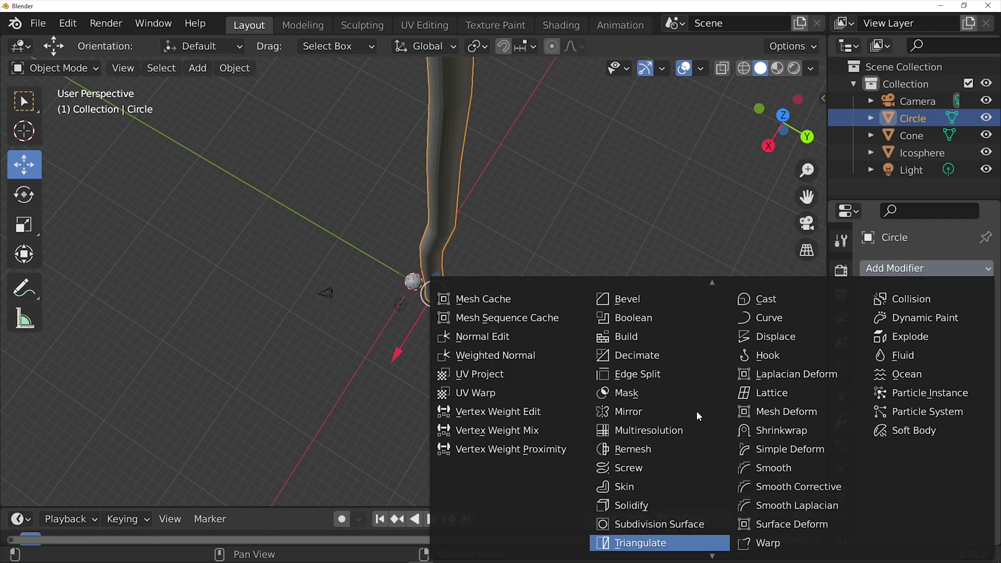
left_click(689, 524)
mouse_move(579, 287)
middle_mouse_down()
mouse_move(551, 312)
mouse_move(539, 305)
middle_mouse_up()
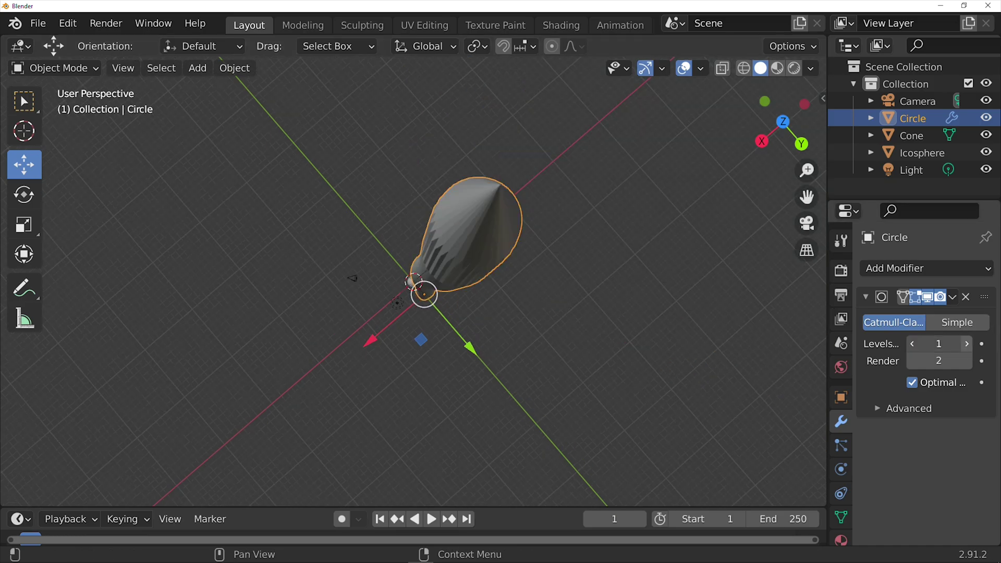
left_click(967, 344)
left_click(967, 344)
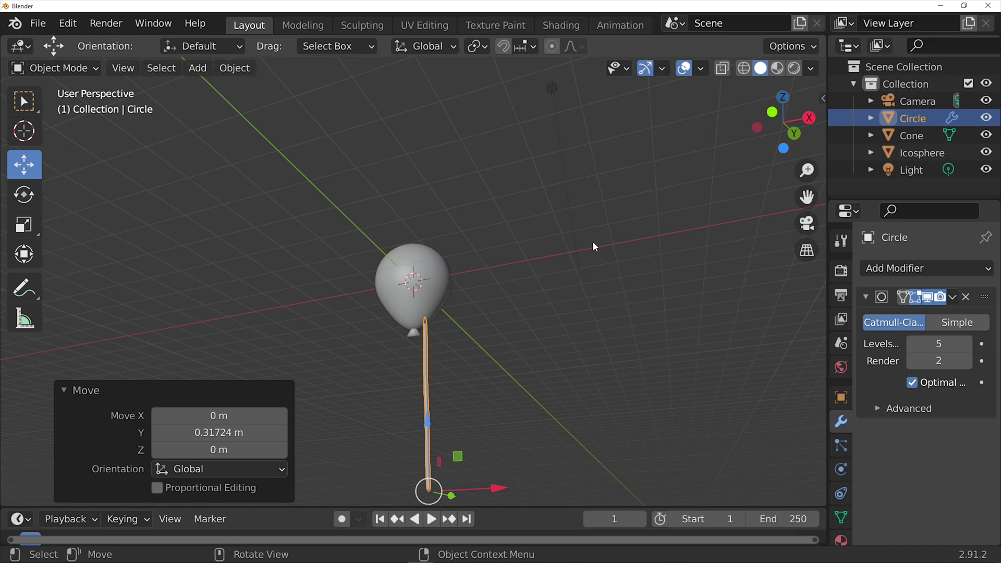
- Slide the string sideways so it hangs directly beneath the balloon
middle_click_drag(593, 242, 605, 231)
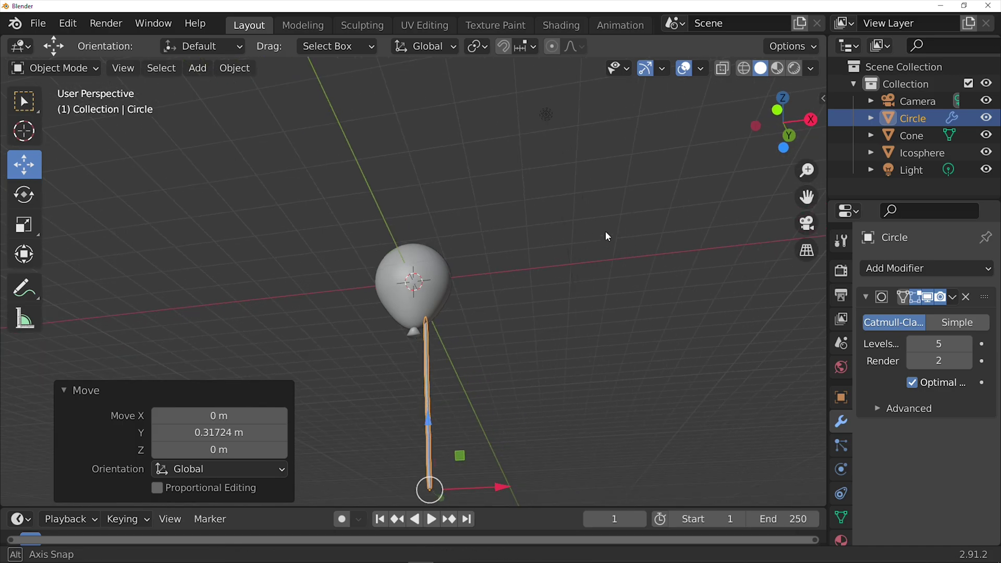
left_click_drag(505, 483, 487, 481)
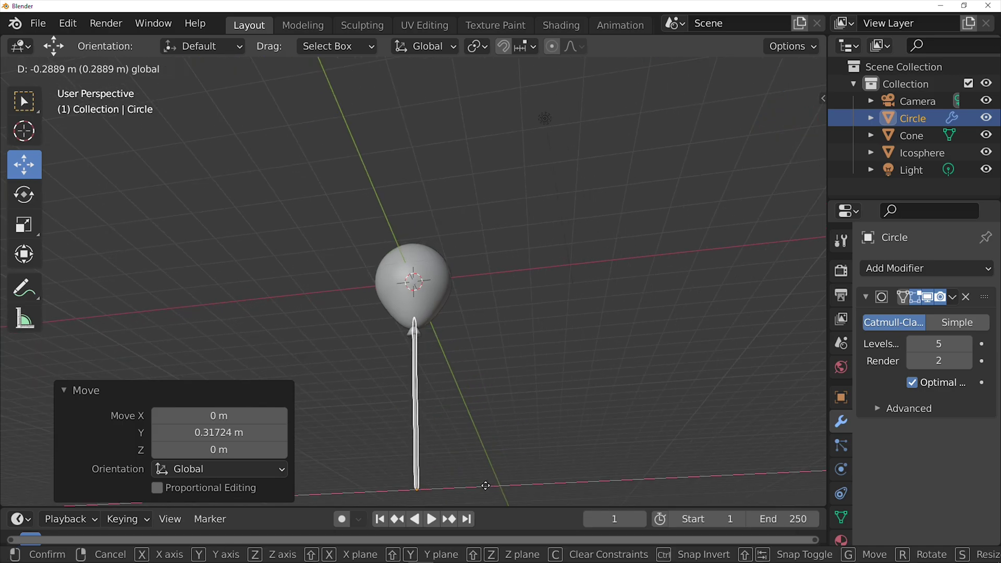
left_click(535, 311)
scroll(545, 309, "up", 2)
middle_click_drag(580, 292, 495, 339)
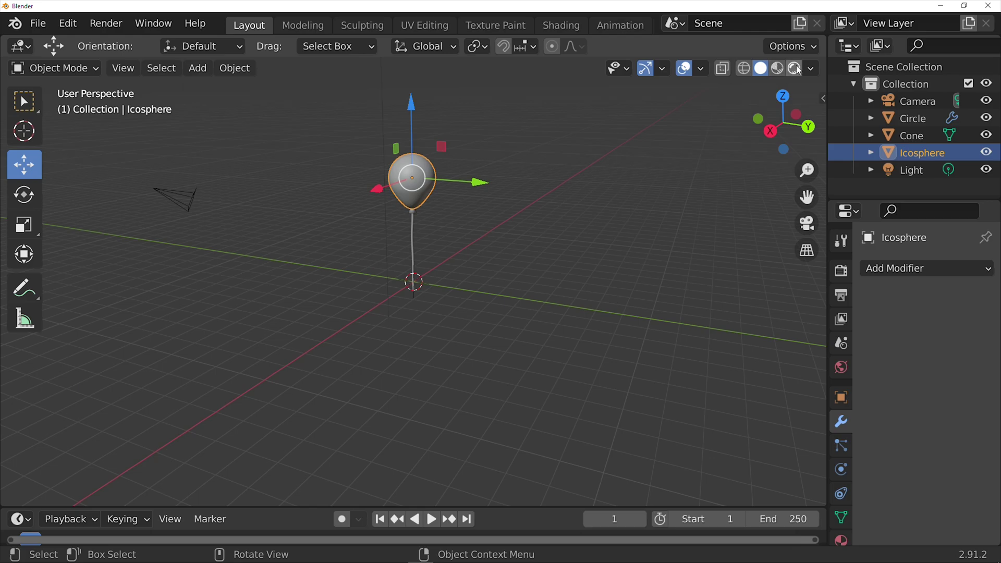
- Switch to Rendered shading and set the world colour to black
left_click(794, 68)
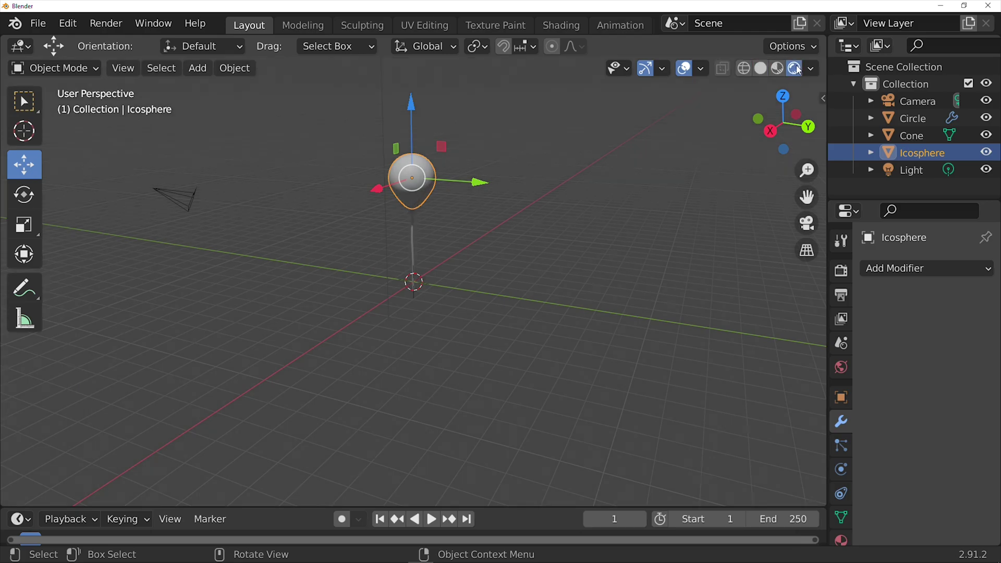
left_click(840, 366)
left_click(949, 379)
left_click_drag(917, 335, 844, 335)
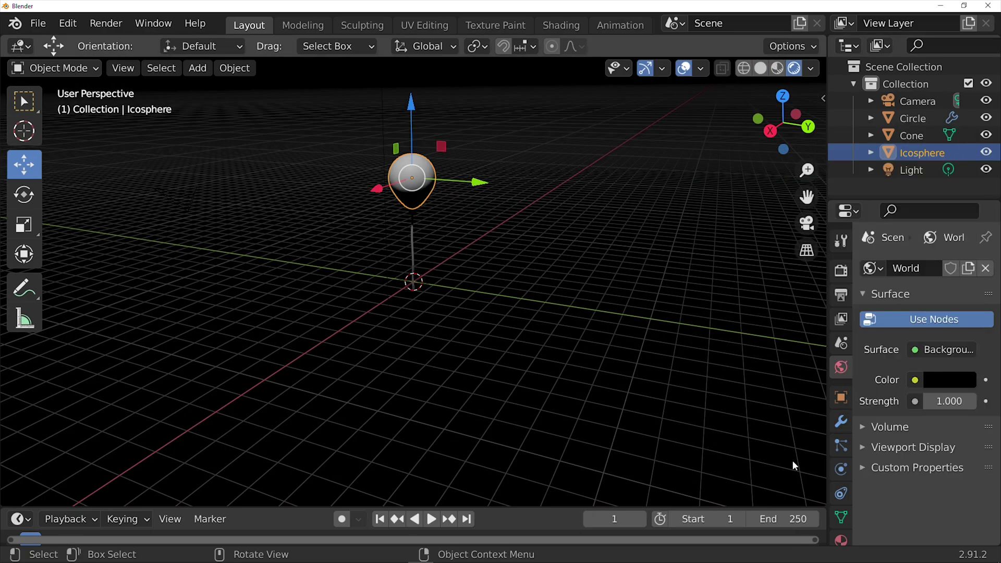
- Give the balloon a new red material with Metallic 1.000
left_click(839, 540)
left_click(932, 343)
scroll(938, 406, "down", 3)
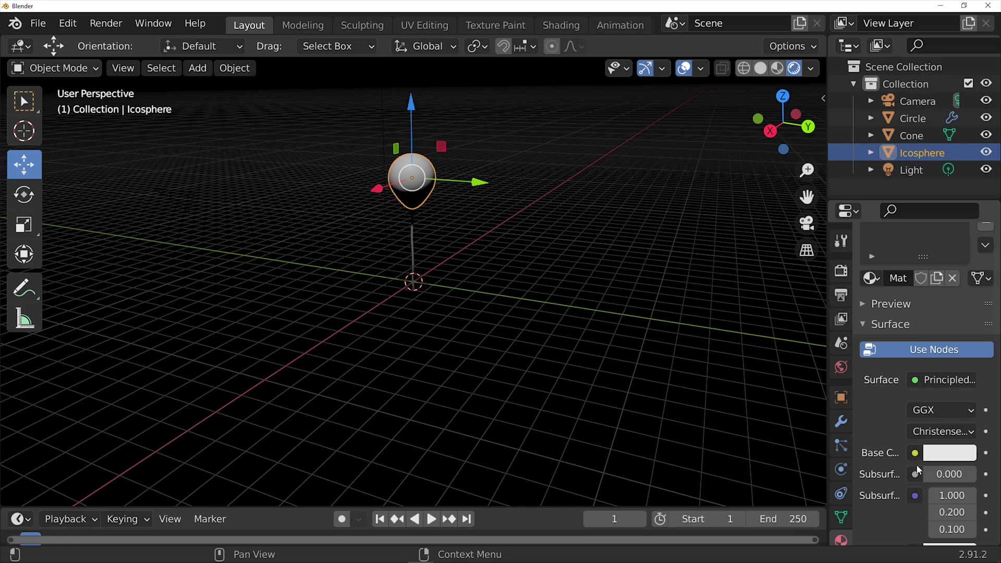
left_click(956, 457)
left_click(899, 332)
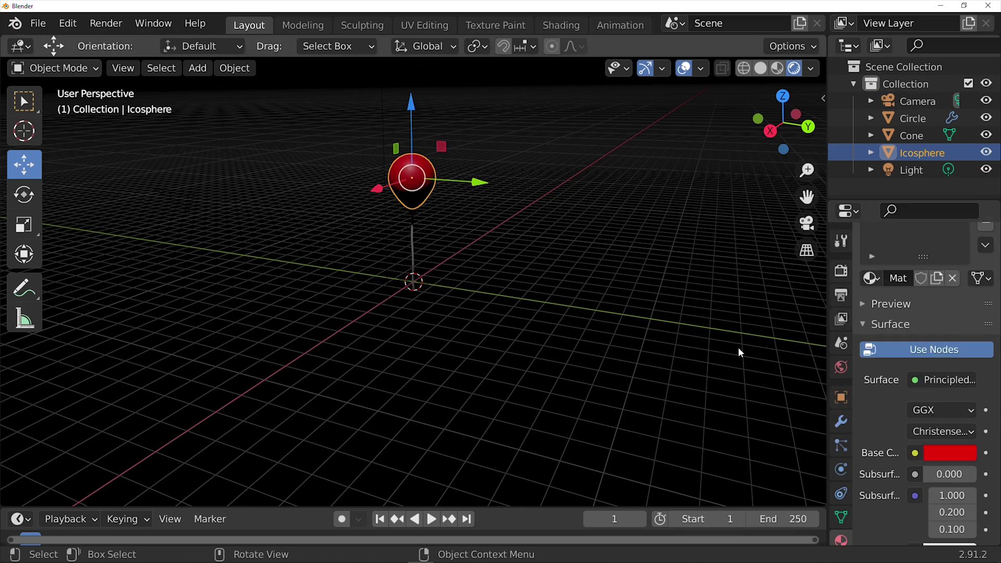
scroll(961, 471, "down", 4)
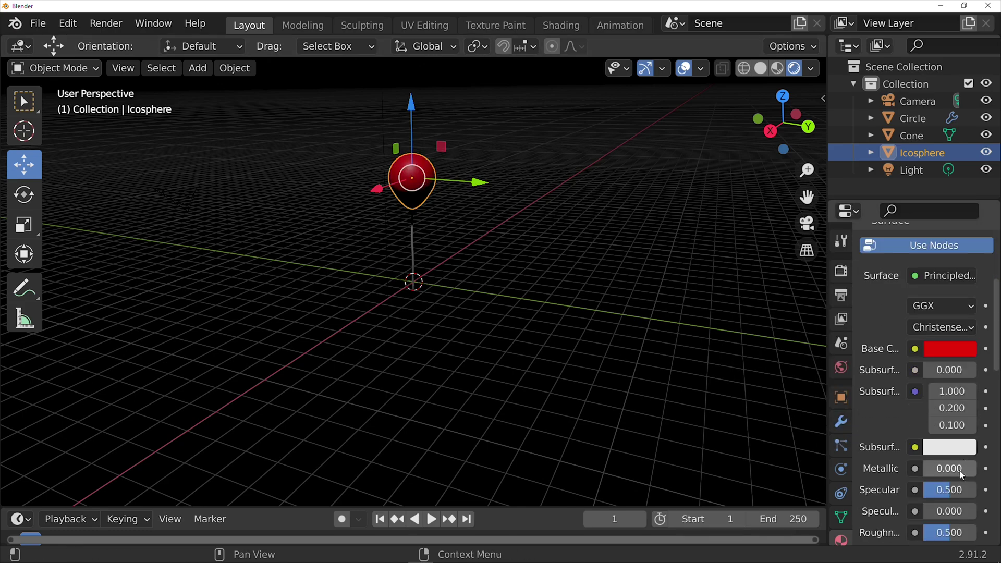
left_click_drag(949, 472, 976, 472)
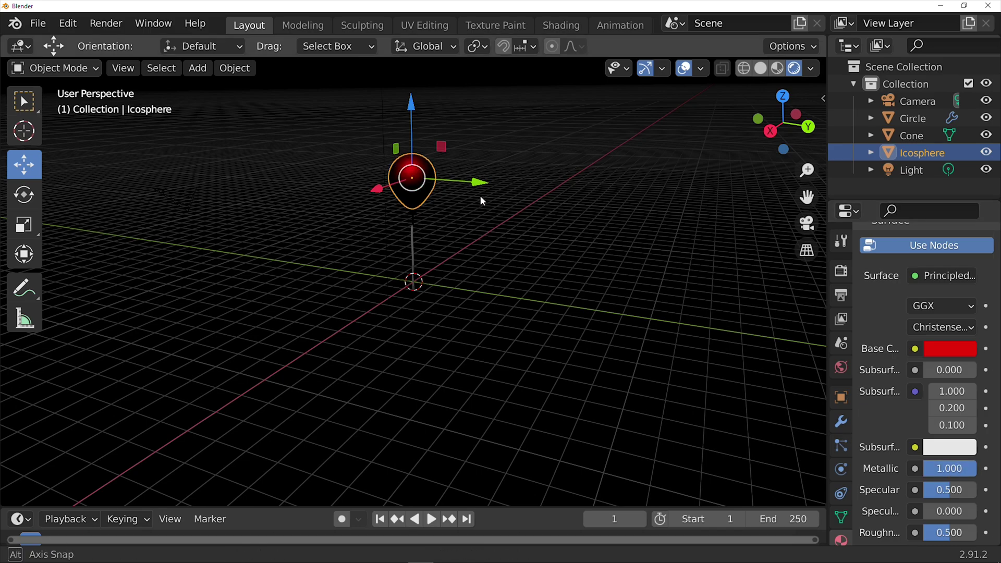
- Move the balloon straight up along Z and select the cone knot
middle_click_drag(479, 195, 450, 215)
key("g")
key("z")
left_click(429, 185)
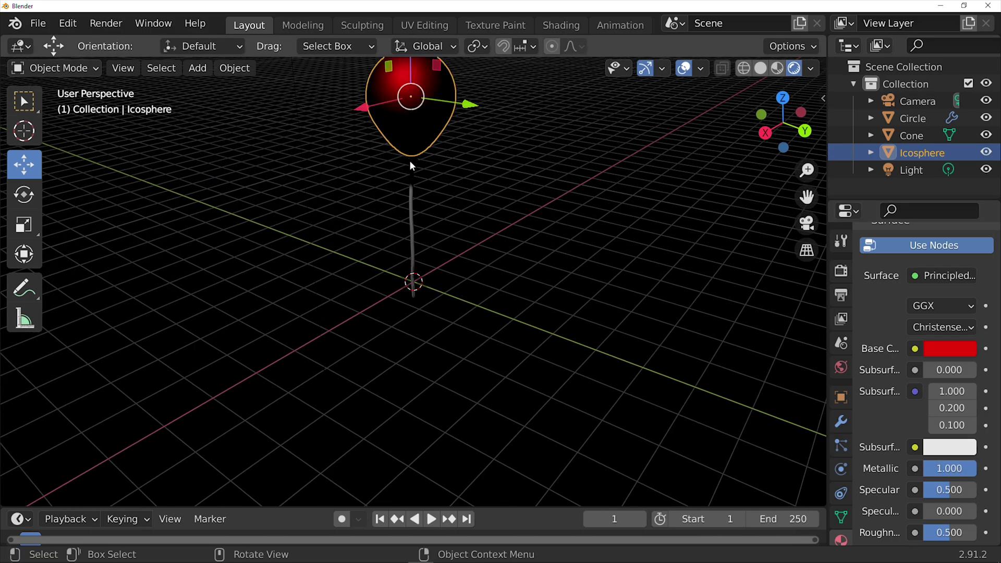
left_click(410, 161)
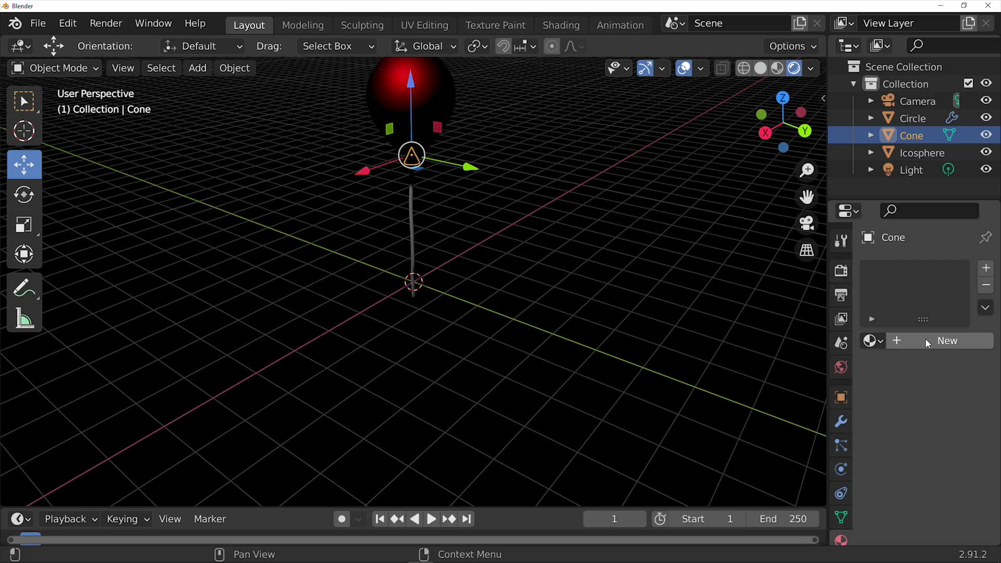
- Assign the existing red Material.001 to the cone knot
left_click(871, 340)
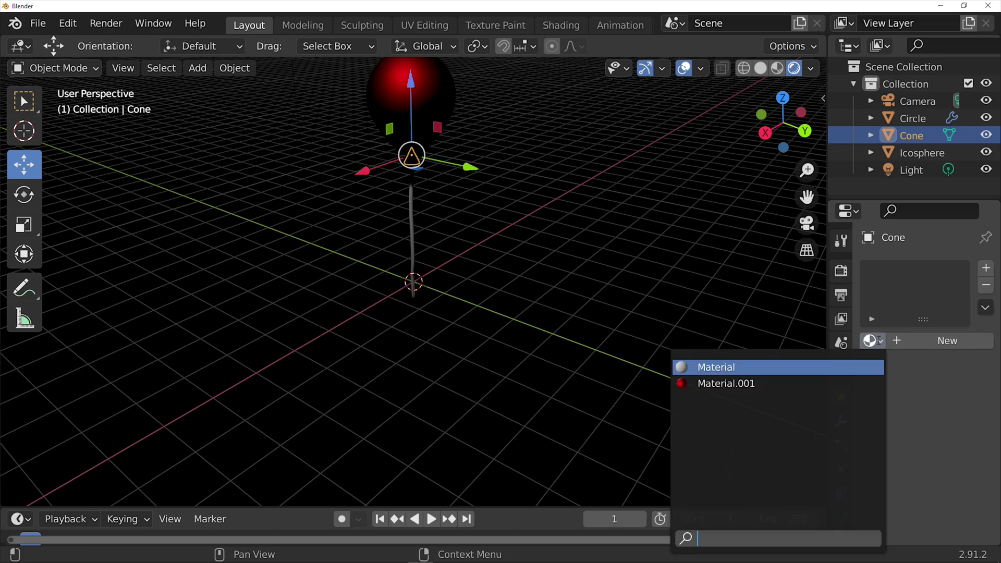
left_click(791, 383)
left_click(661, 258)
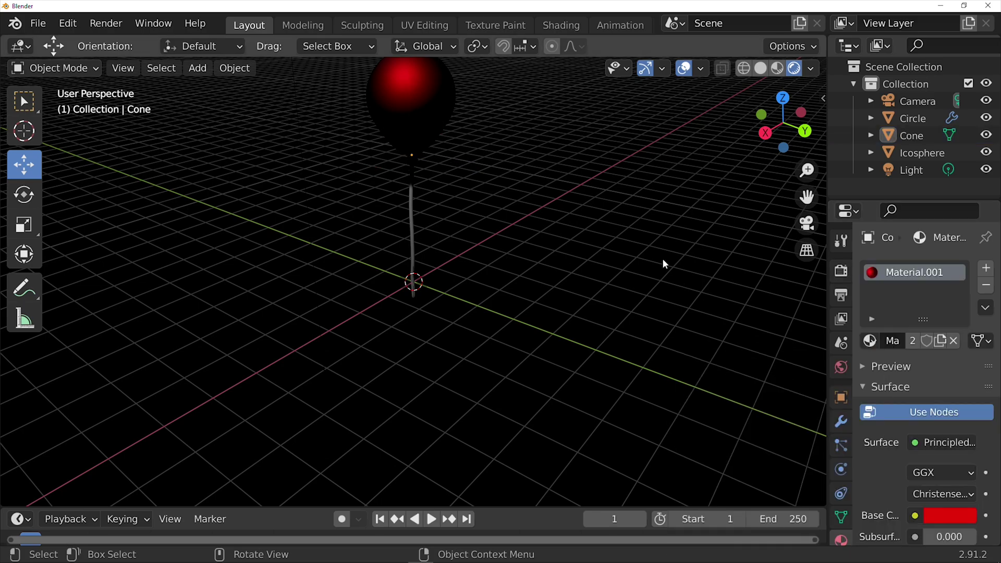
mouse_move(662, 258)
middle_mouse_down()
mouse_move(686, 201)
mouse_move(649, 268)
middle_mouse_up()
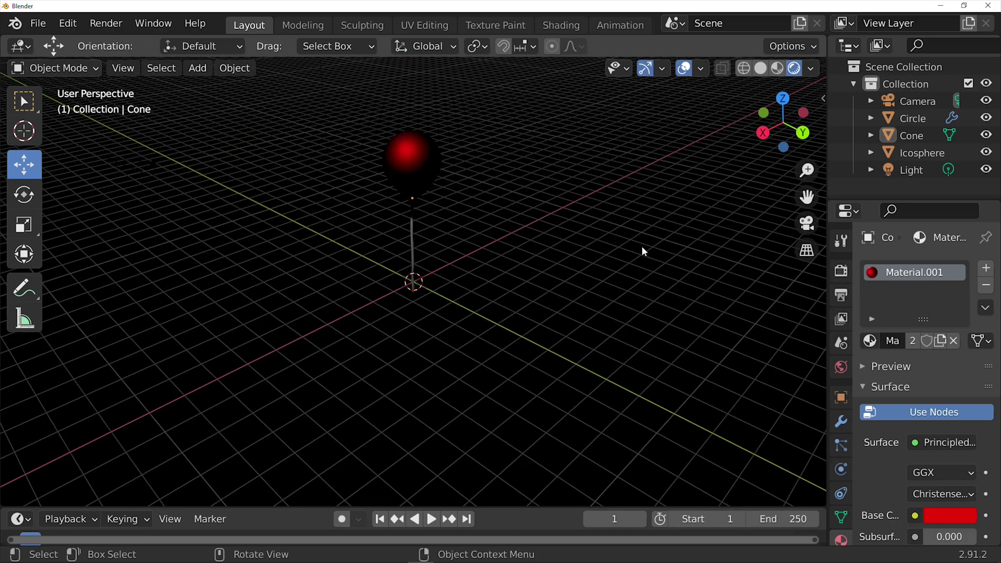
middle_click_drag(535, 225, 686, 195)
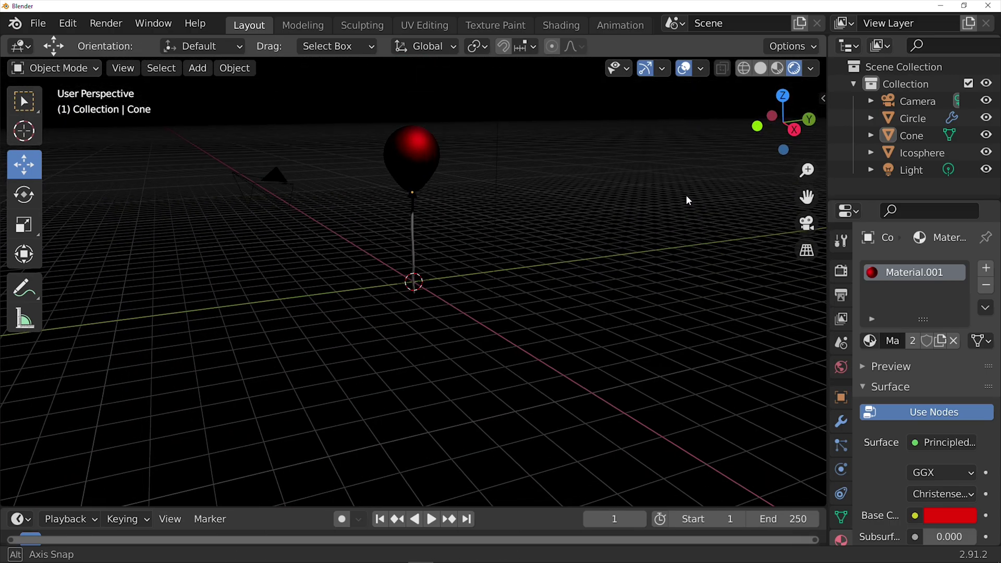
- Give the string a new Material.002 with a white base colour
left_click(411, 235)
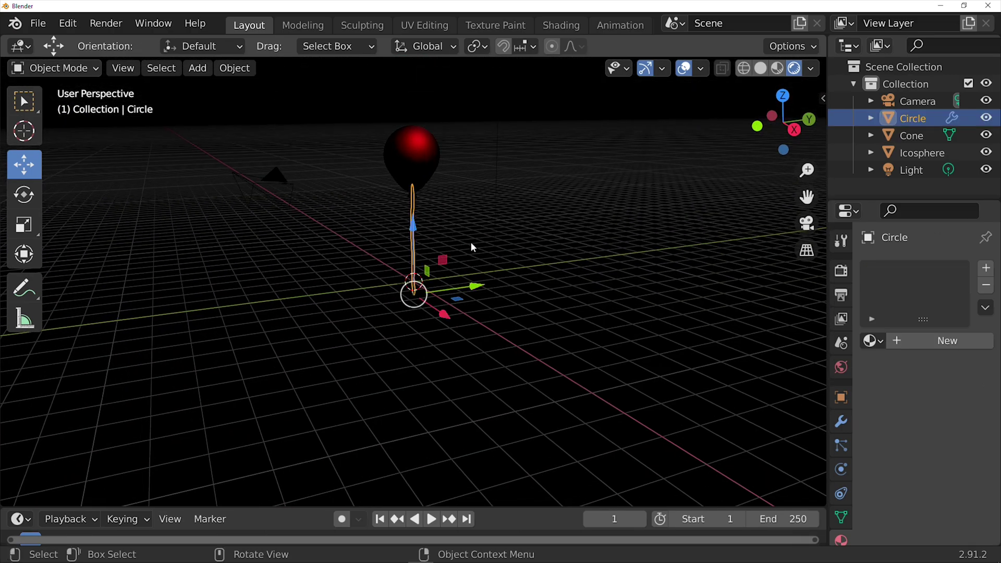
left_click(905, 339)
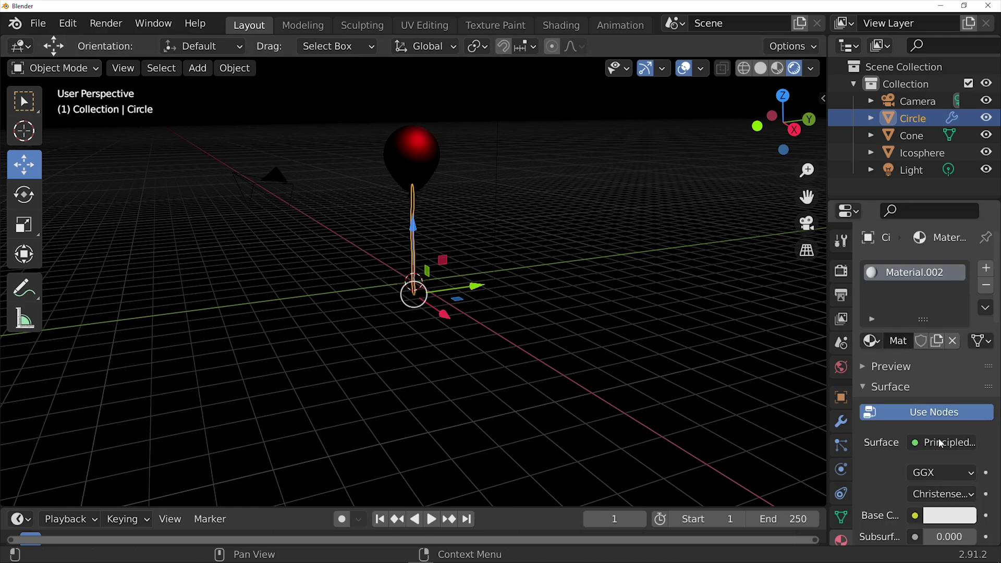
left_click(946, 511)
left_click(963, 279)
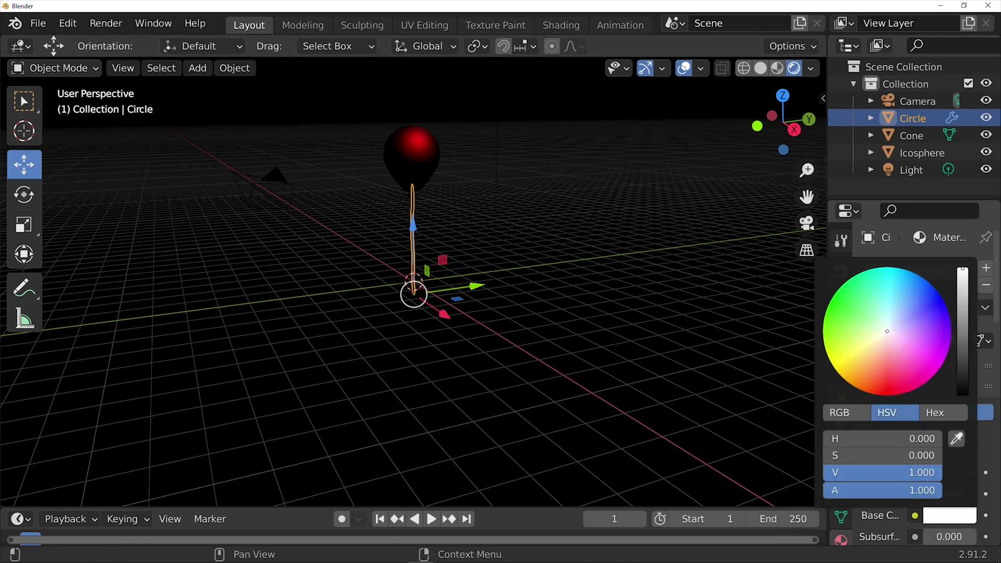
left_click(628, 271)
mouse_move(627, 273)
middle_mouse_down()
mouse_move(485, 261)
mouse_move(413, 284)
mouse_move(395, 322)
mouse_move(494, 309)
mouse_move(469, 281)
middle_mouse_up()
- Add a floor plane lowered 0.39673 m and scaled 14.586, then open the Shading workspace
left_click(198, 67)
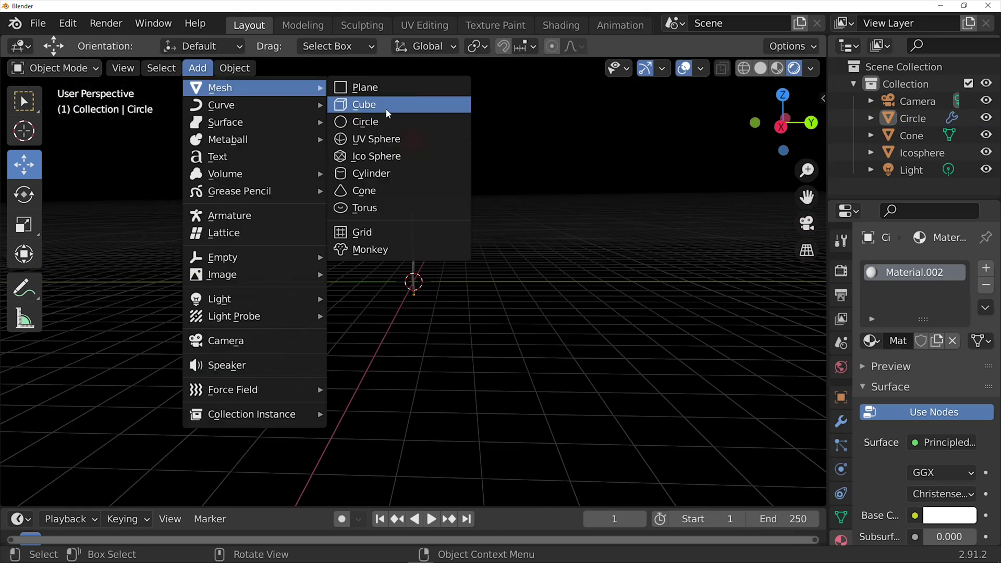
left_click(378, 86)
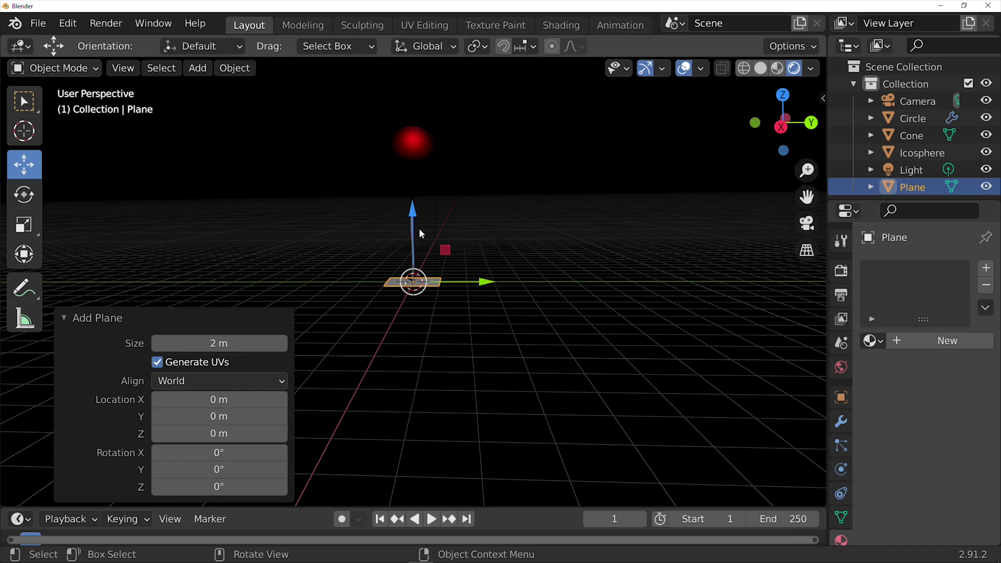
left_click_drag(409, 217, 267, 238)
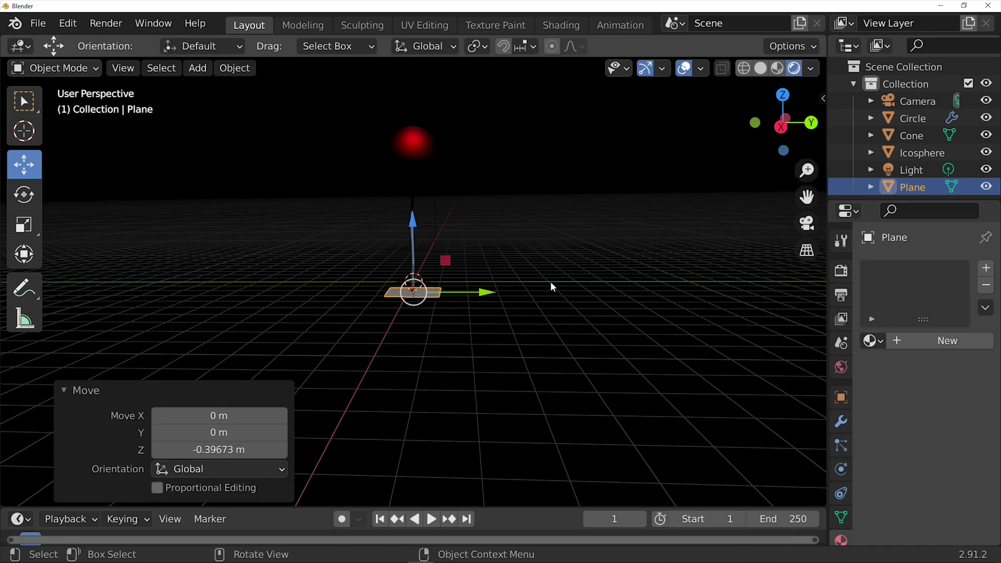
key("s")
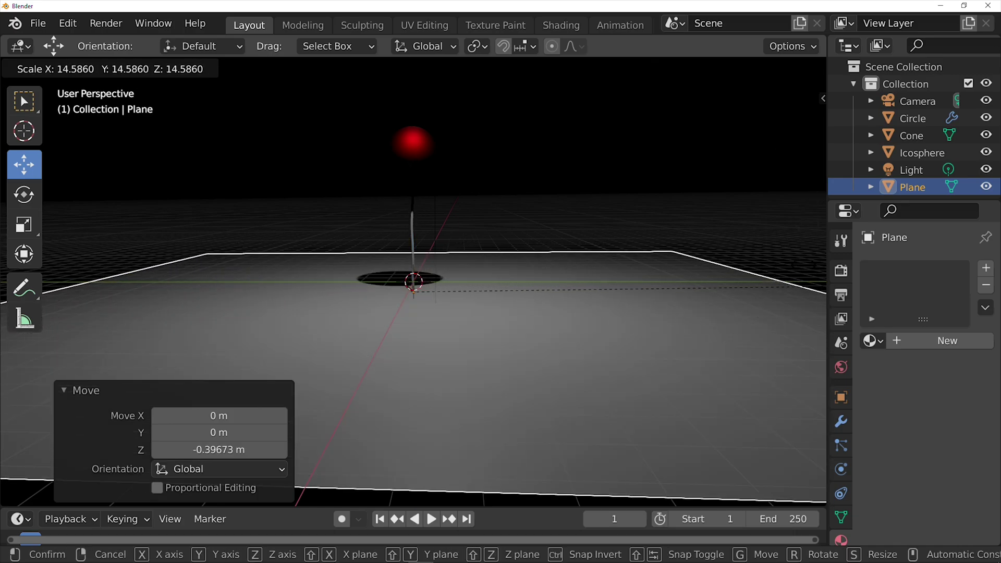
left_click(561, 25)
scroll(563, 151, "down", 3)
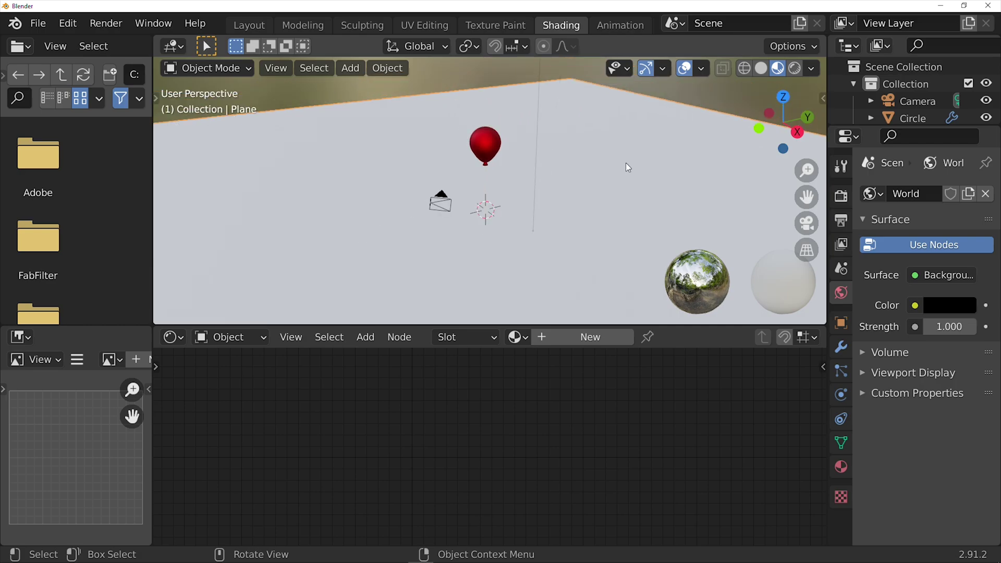
- Give the floor a new material with a ColorRamp driving its Roughness
mouse_move(628, 166)
middle_mouse_down()
mouse_move(554, 145)
mouse_move(521, 151)
middle_mouse_up()
left_click(589, 337)
key("shift+a")
type("colo")
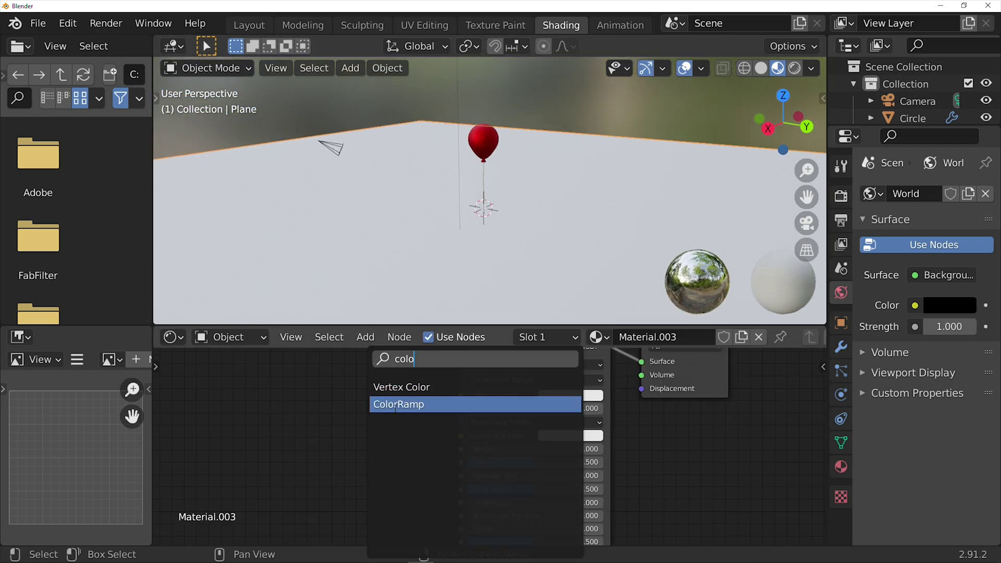
left_click(395, 408)
left_click(213, 412)
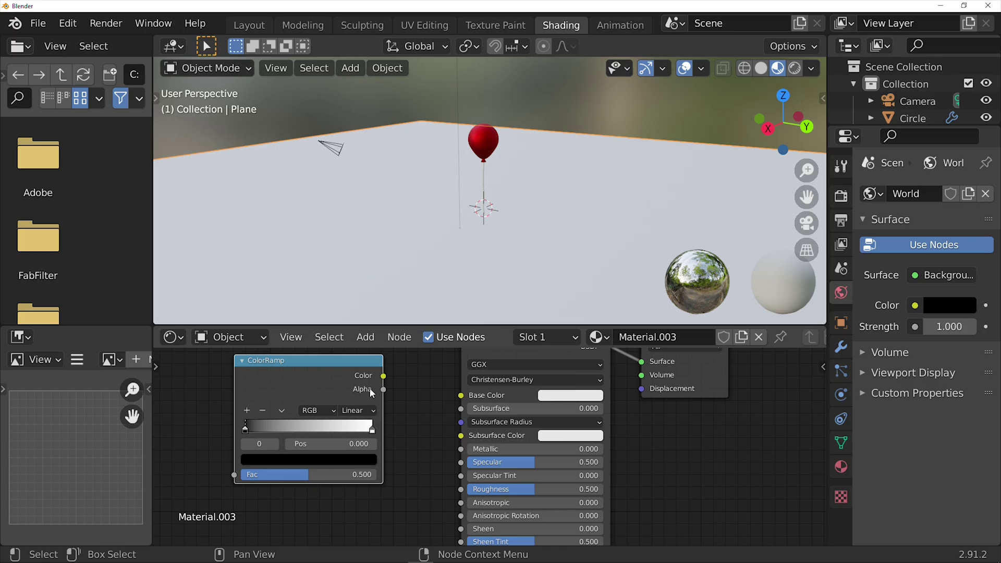
left_click_drag(383, 376, 461, 491)
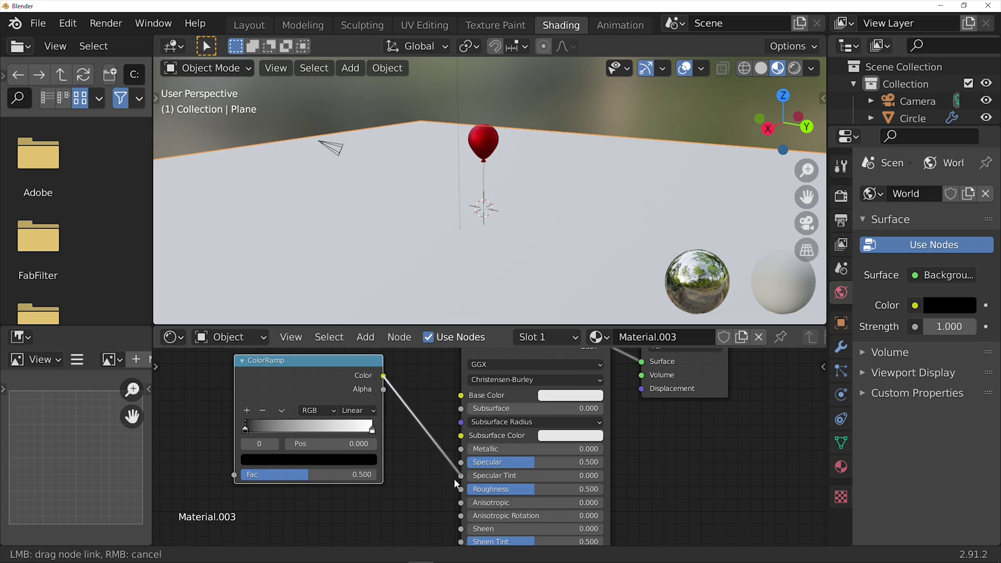
- Add a Noise Texture feeding a second ColorRamp
key("shift+a")
type("noi")
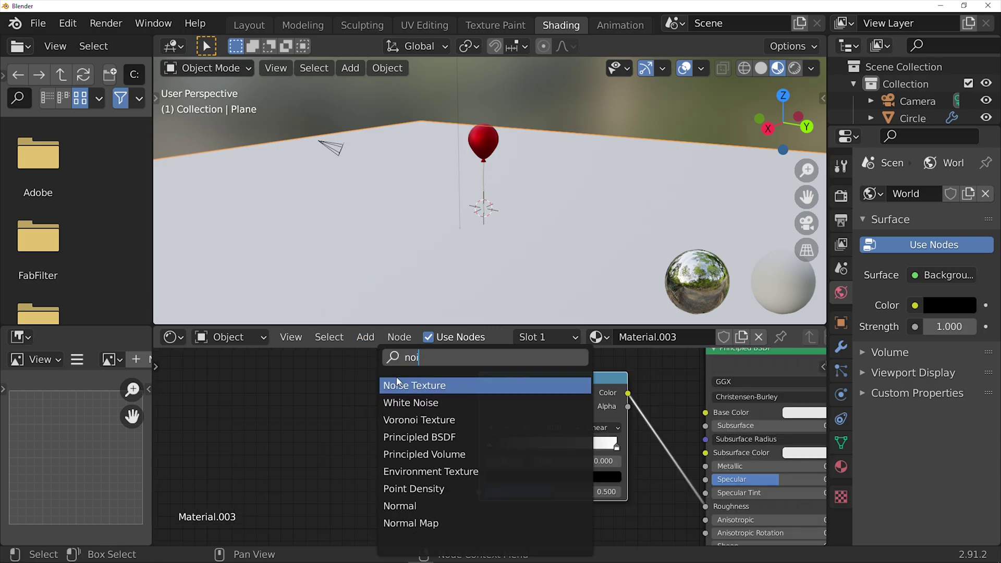
key("Return")
left_click(380, 425)
scroll(428, 506, "down", 2)
key("shift+a")
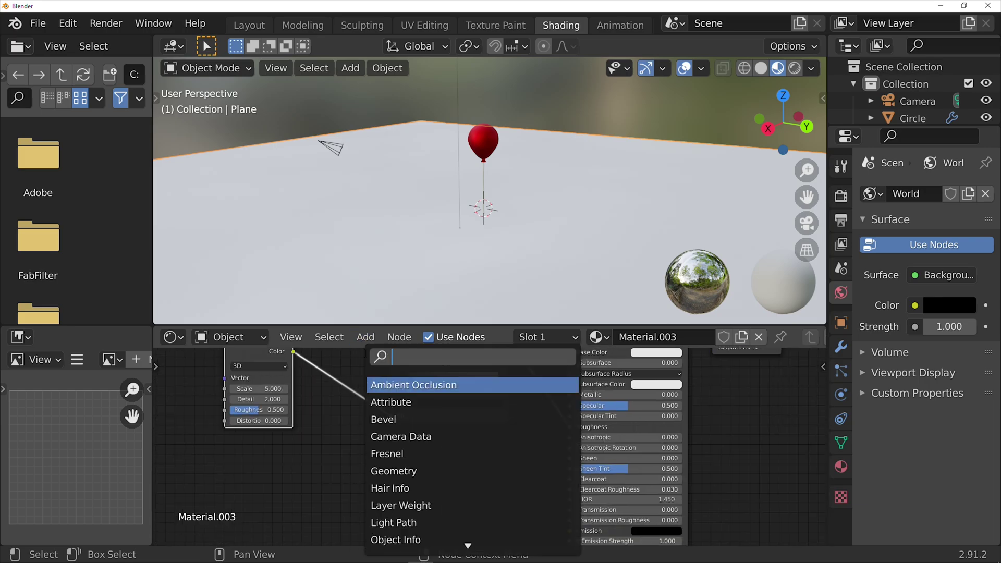
type("color")
key("Return")
left_click(365, 448)
left_click_drag(320, 534, 296, 362)
- Add a Bump node into the shader Normal, driven by the second ColorRamp's colour
key("shift+a")
type("bump")
key("Return")
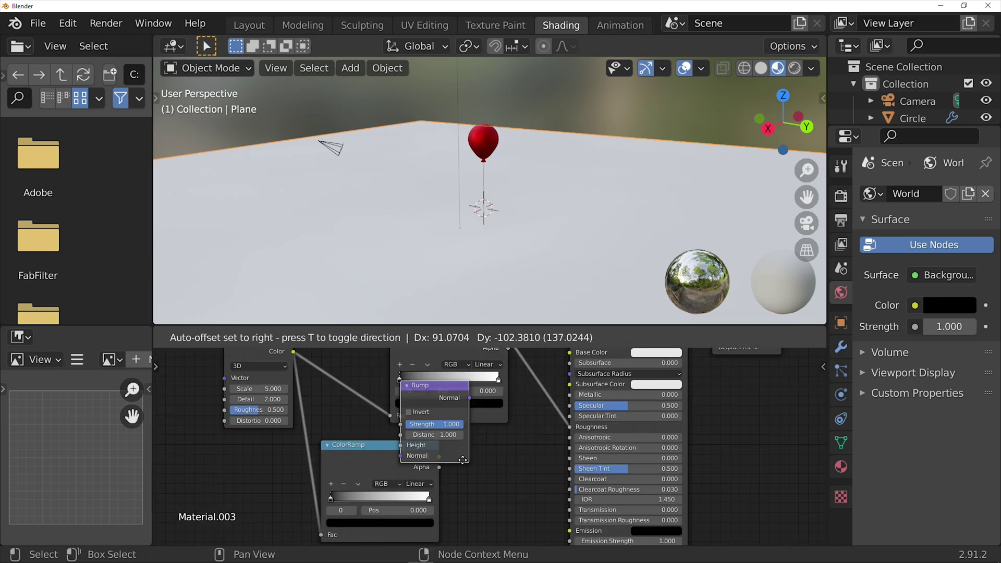
left_click(425, 396)
left_click_drag(460, 375, 508, 483)
scroll(508, 484, "up", 2)
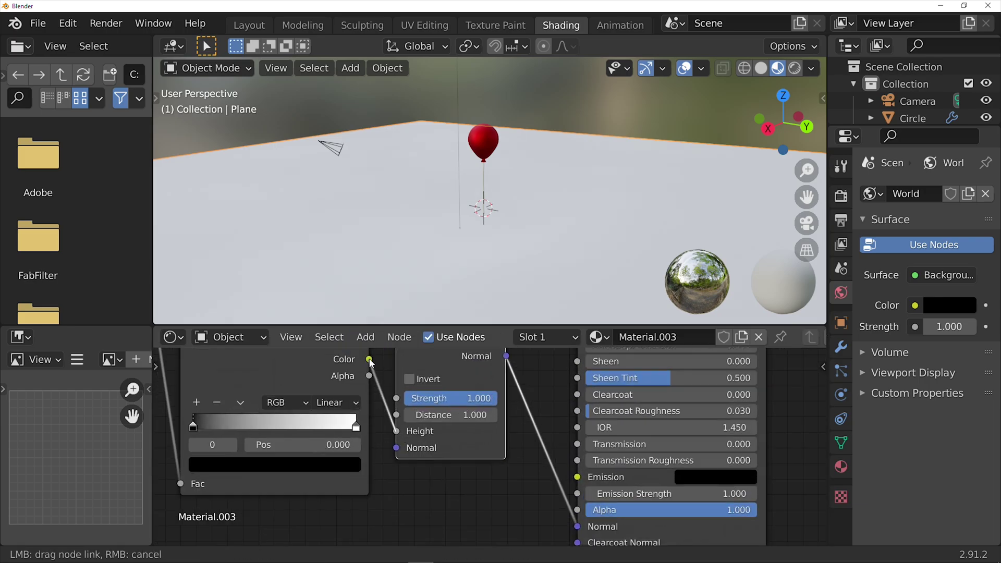
middle_click_drag(521, 417, 521, 521)
- Tune the ramp stops for ripple contrast and raise the noise Scale to 12.9
left_click(724, 369)
scroll(422, 443, "down", 1)
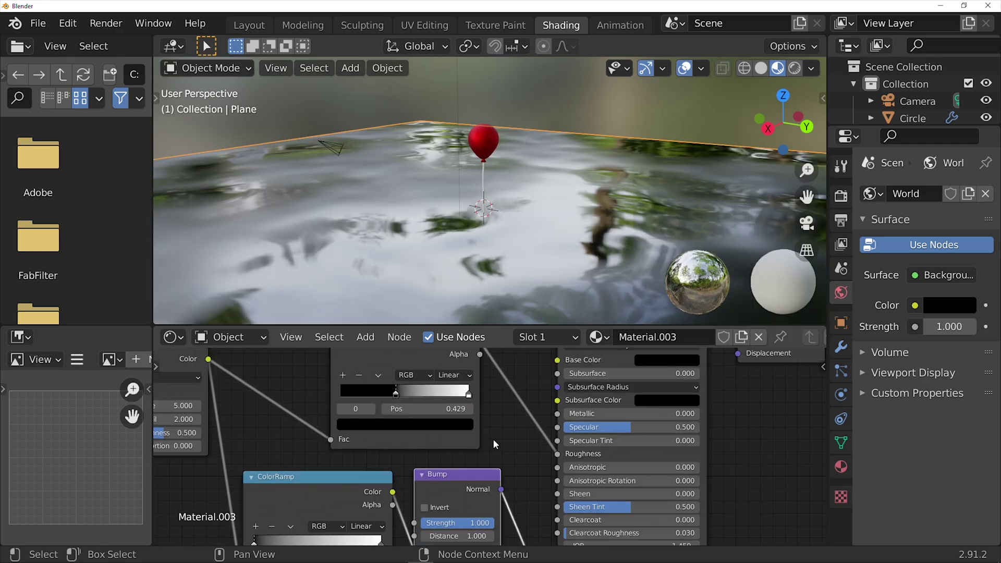
middle_click_drag(365, 417, 559, 507)
mouse_move(600, 239)
middle_mouse_down()
mouse_move(610, 194)
mouse_move(610, 234)
middle_mouse_up()
mouse_move(469, 536)
middle_mouse_down()
mouse_move(386, 365)
mouse_move(449, 468)
middle_mouse_up()
- Shift the ramp's black stop to 0.516 and make the light magenta
left_click_drag(348, 414, 365, 414)
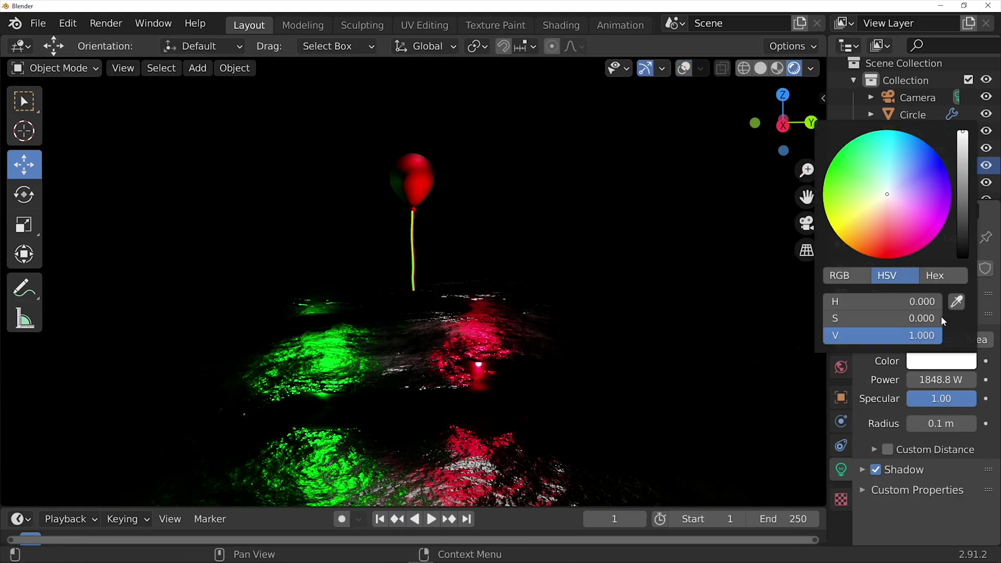
left_click_drag(889, 245, 935, 229)
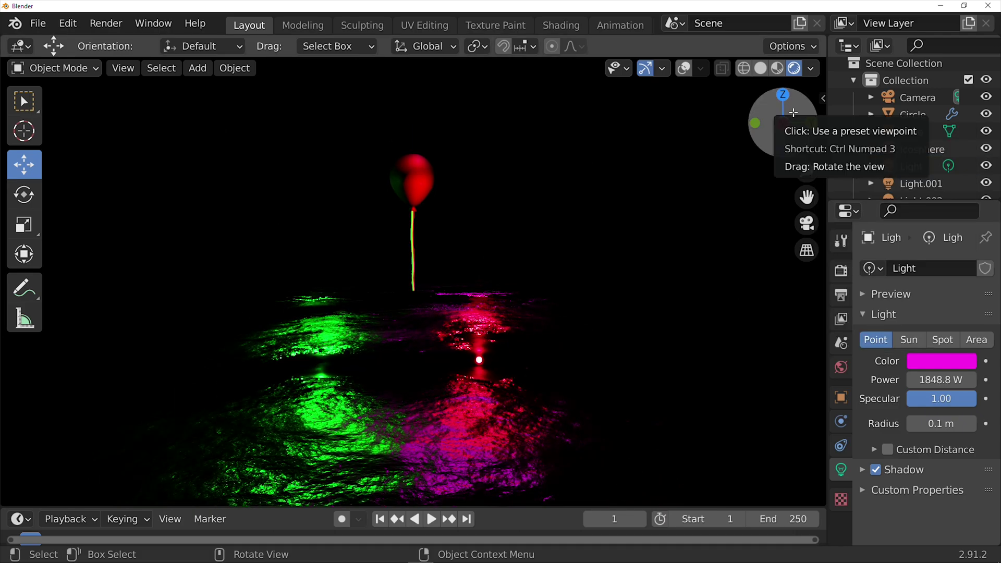
- Enable Bloom and Ambient Occlusion in the render settings
left_click(841, 270)
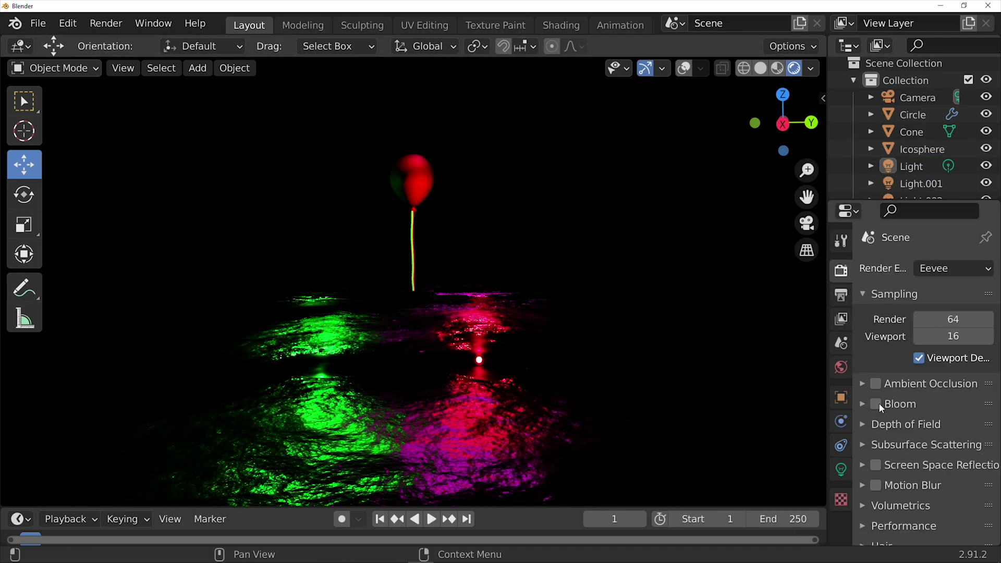
left_click(876, 404)
left_click(876, 384)
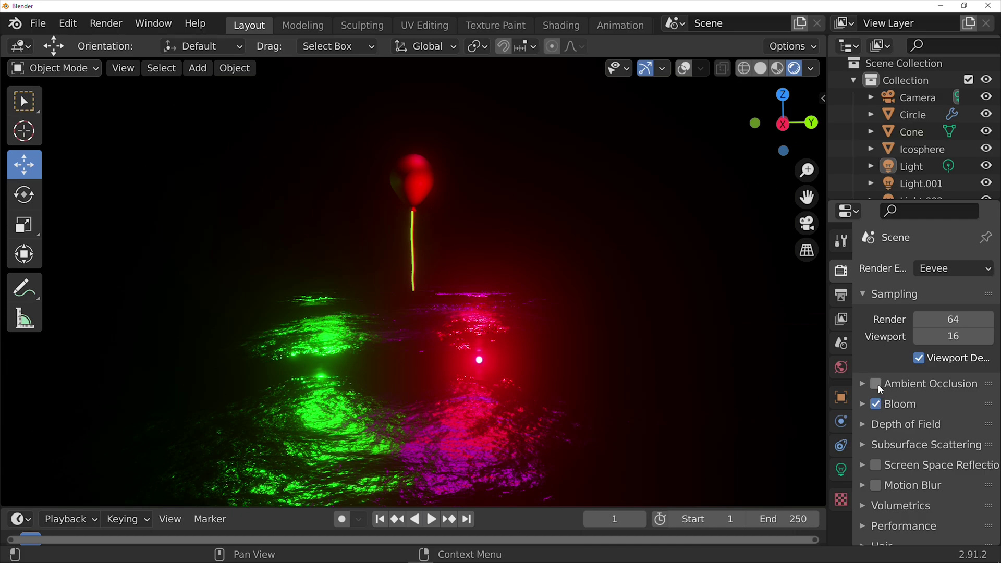